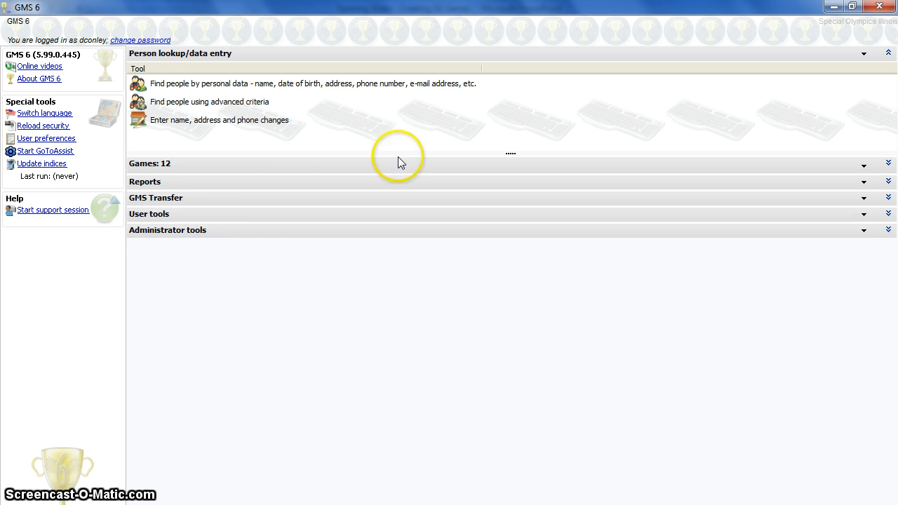
Step: Open the New Games Wizard from the Games section and move past the welcome page
left_click(381, 167)
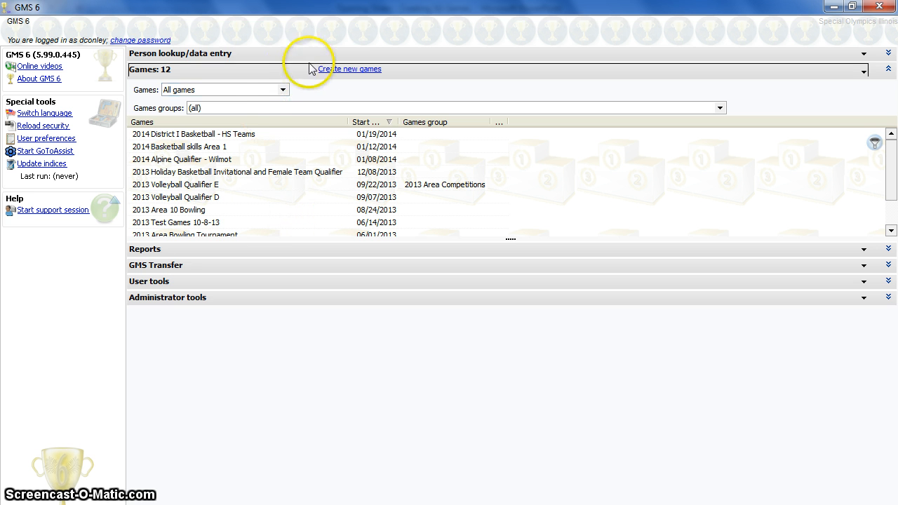
left_click(355, 73)
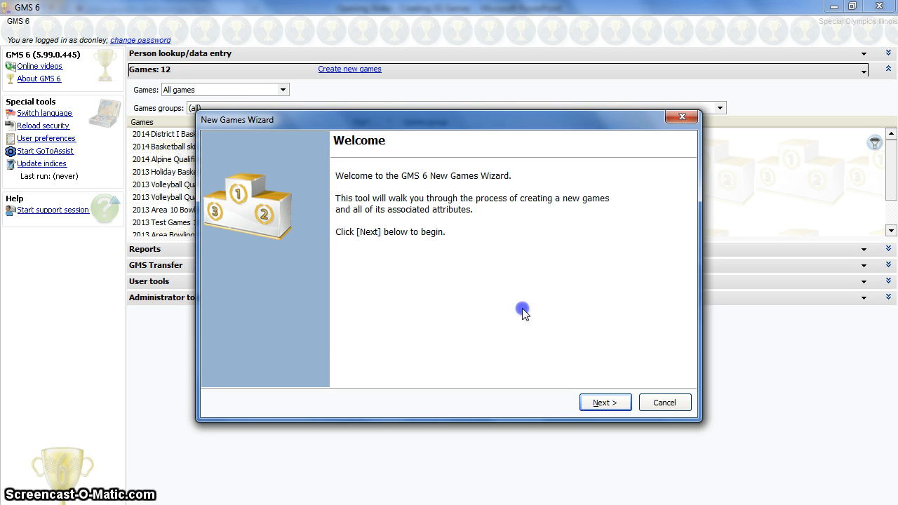
left_click(611, 403)
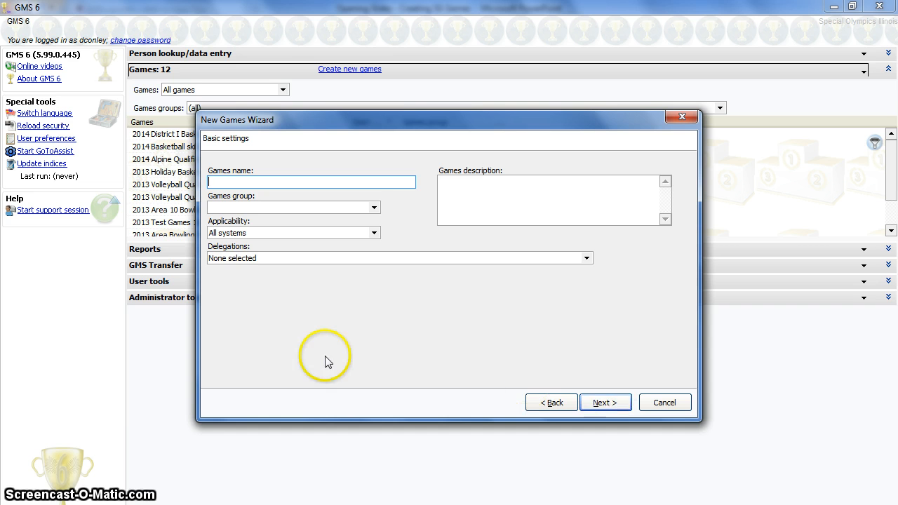
Step: Name the new games 2014 Area 18 Spring Games TEST
type("2014 Area 18 Spr")
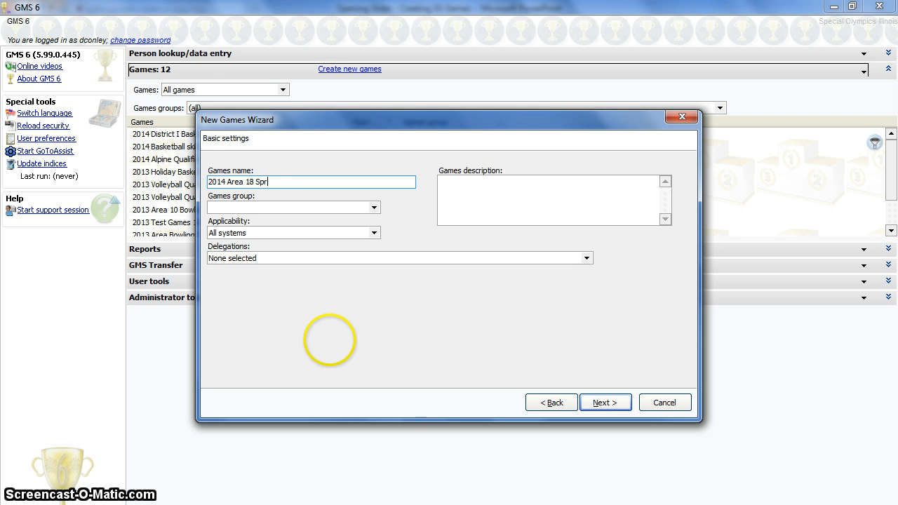
key("BackSpace")
key("BackSpace")
key("BackSpace")
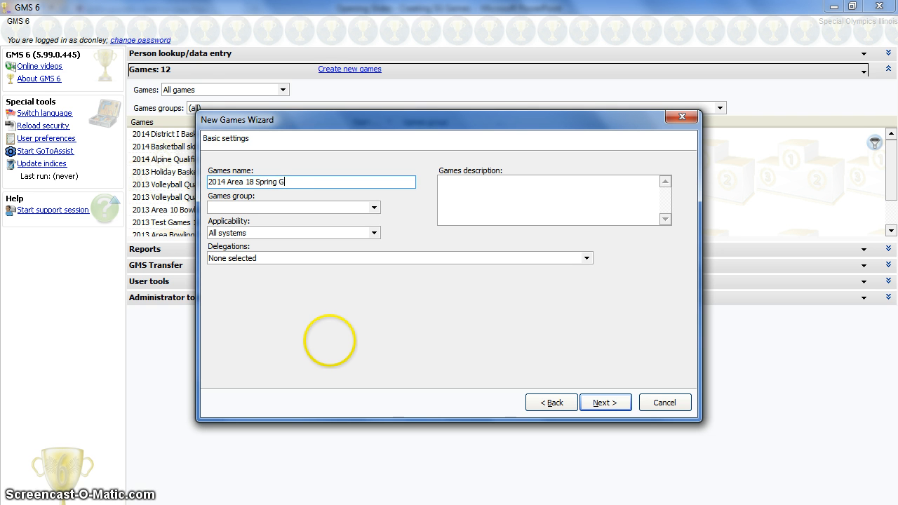
type("ames TEST")
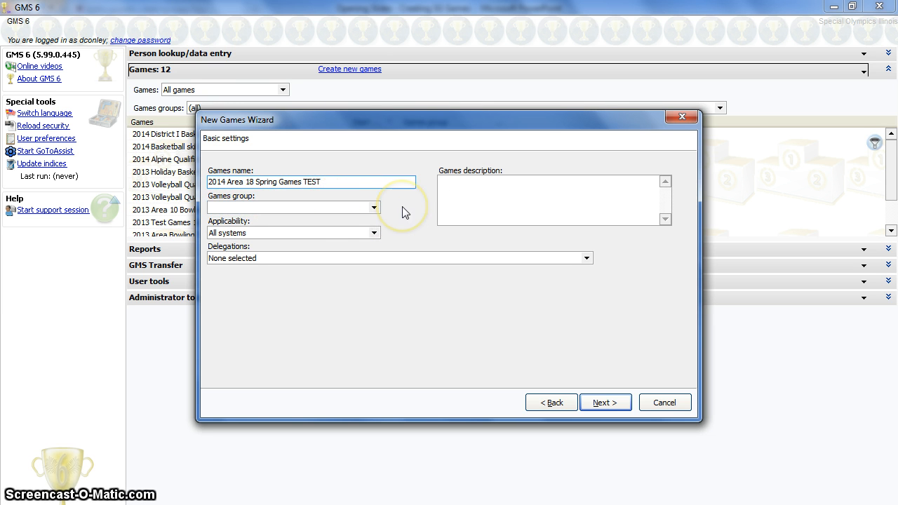
Step: Leave the games group empty and set the applicability to GMS-only
left_click(374, 207)
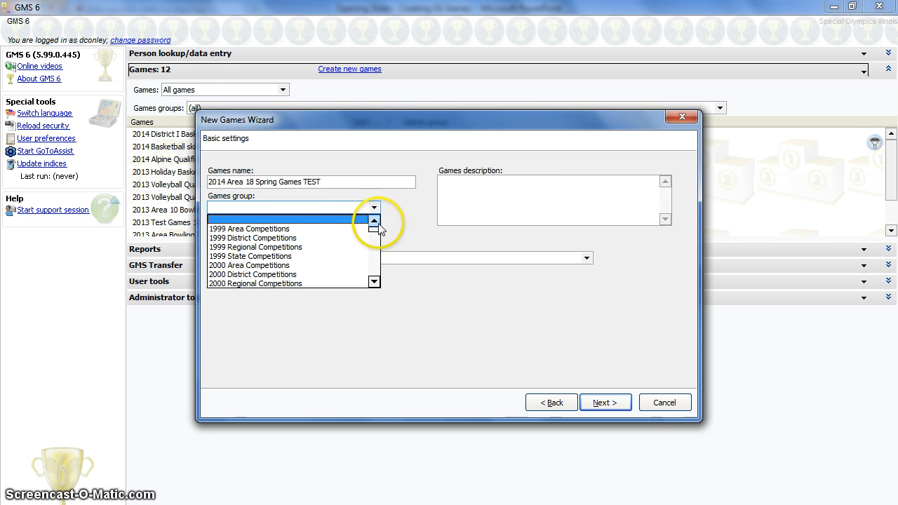
left_click(399, 208)
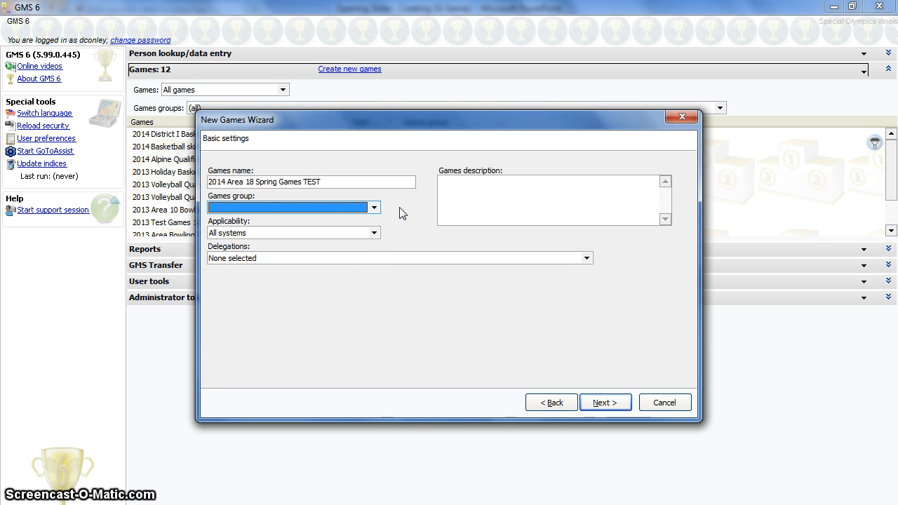
left_click(325, 232)
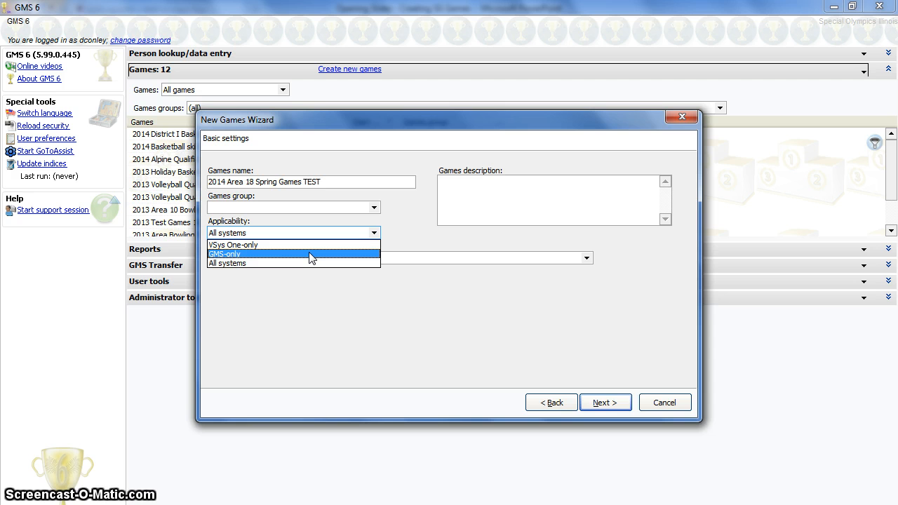
left_click(311, 256)
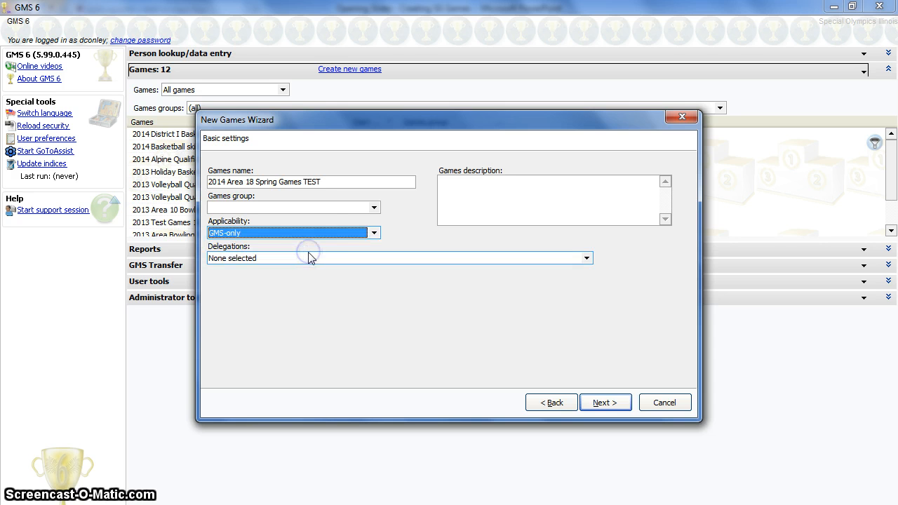
Step: Open the delegations list, find the Area 18 group and select all of its delegations
left_click(556, 260)
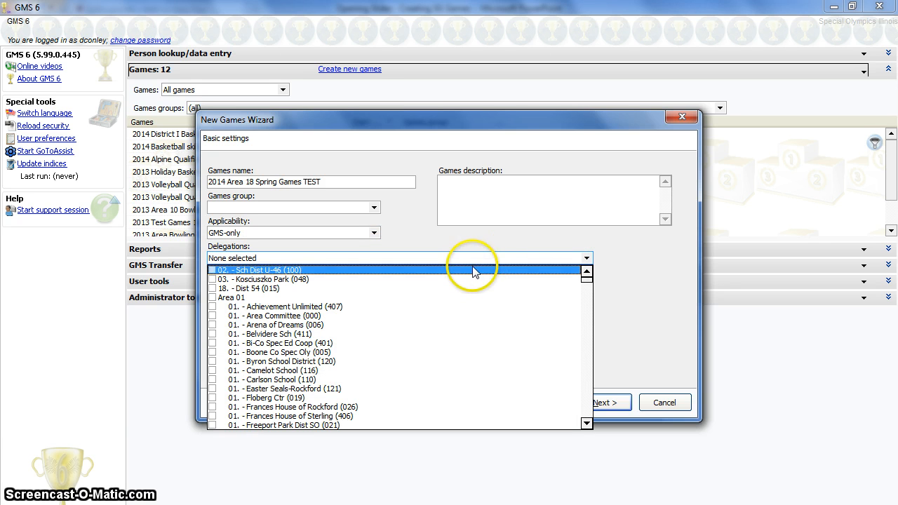
scroll(491, 344, "down", 3)
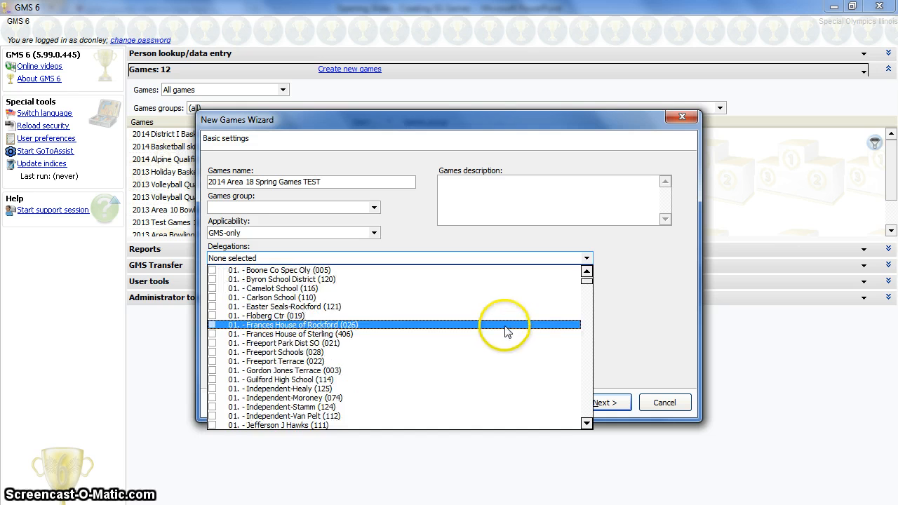
left_click_drag(587, 288, 586, 411)
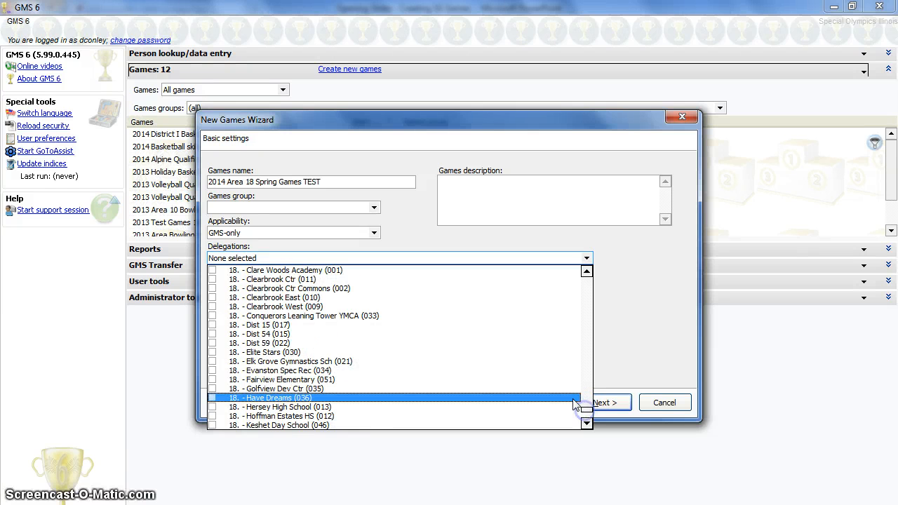
scroll(344, 343, "up", 2)
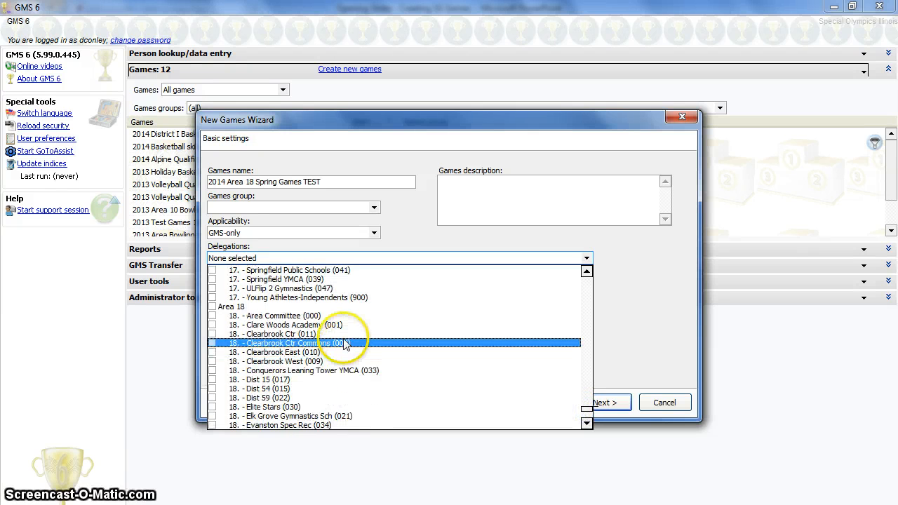
left_click(382, 351)
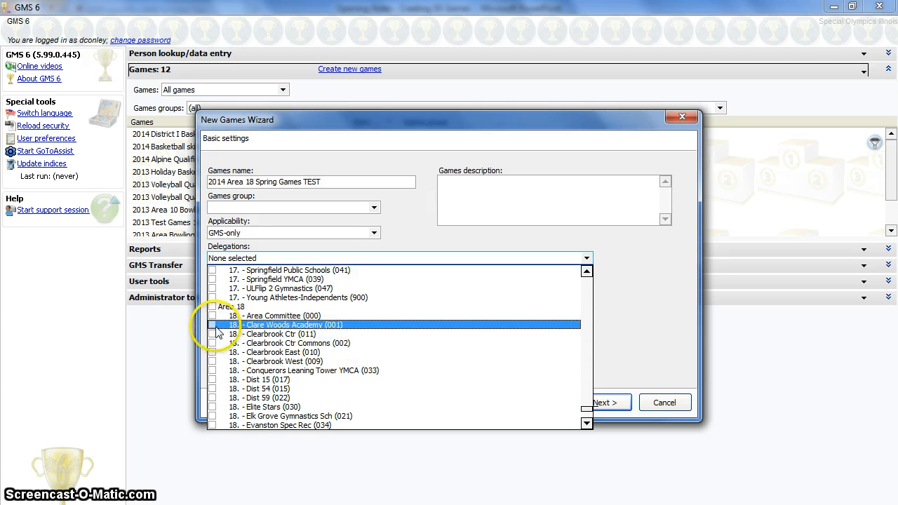
left_click(212, 326)
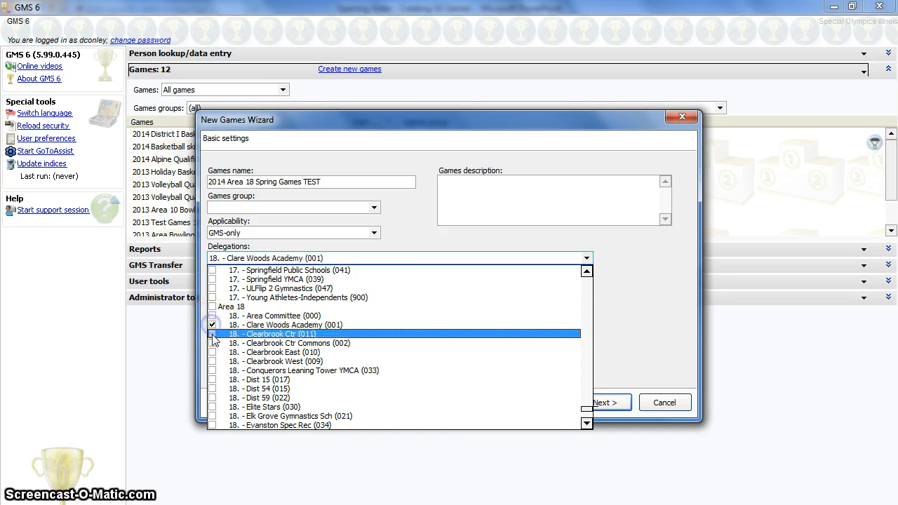
left_click(212, 334)
left_click(212, 343)
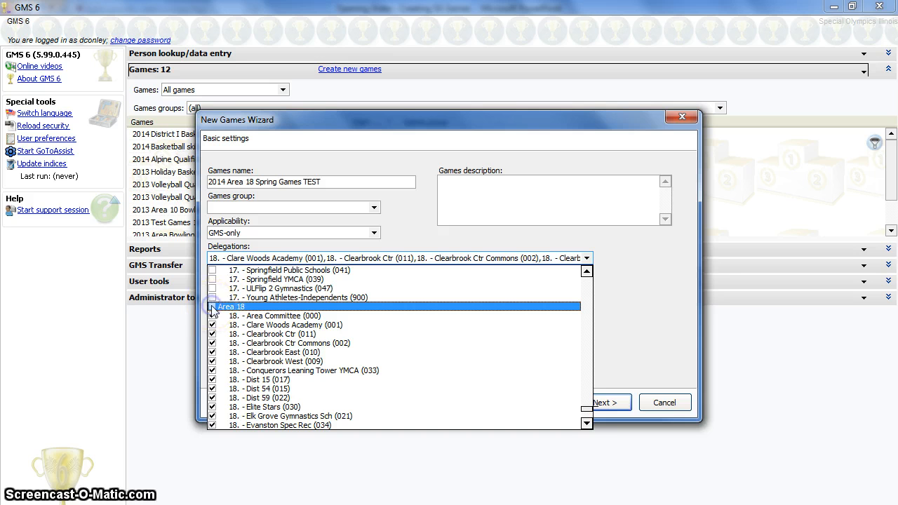
left_click(212, 308)
Step: Deselect Area Committee, Conquerors Leaning Tower YMCA, Elite Stars and Elk Grove Gymnastics Sch from the delegations
left_click(212, 316)
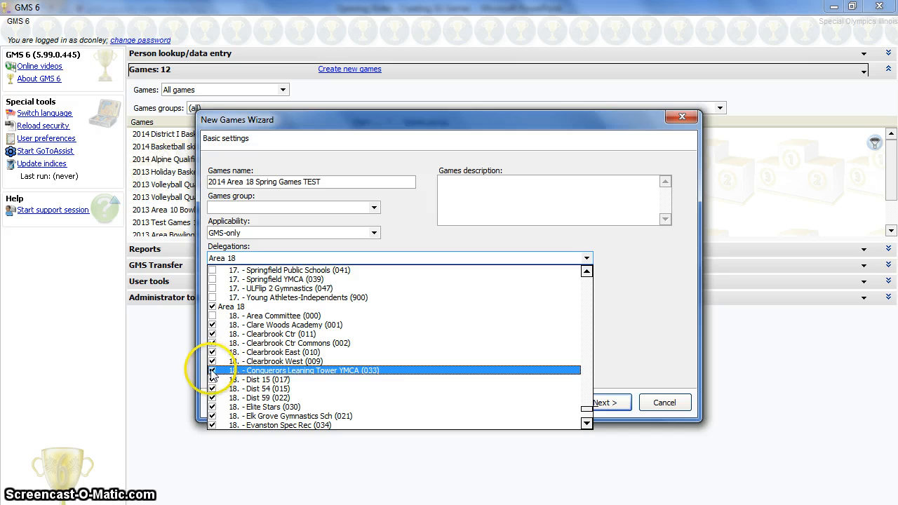
left_click(212, 371)
scroll(212, 376, "down", 1)
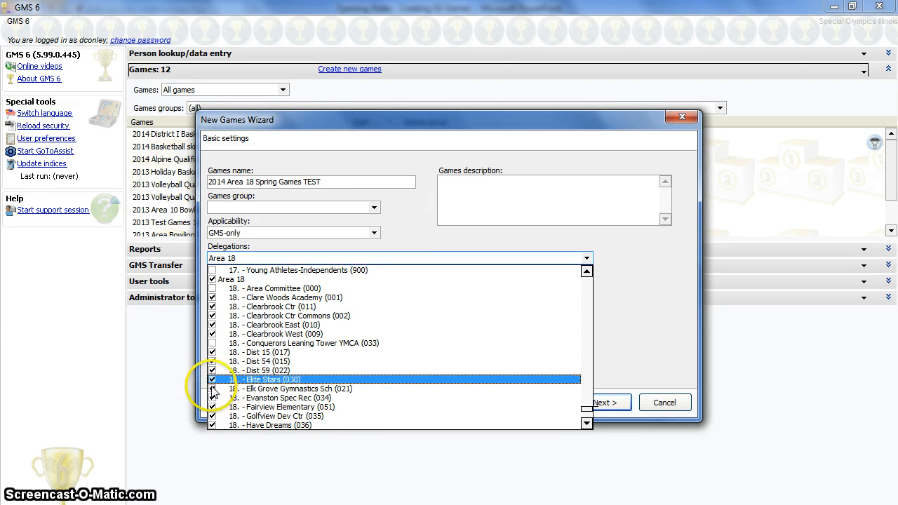
left_click(212, 381)
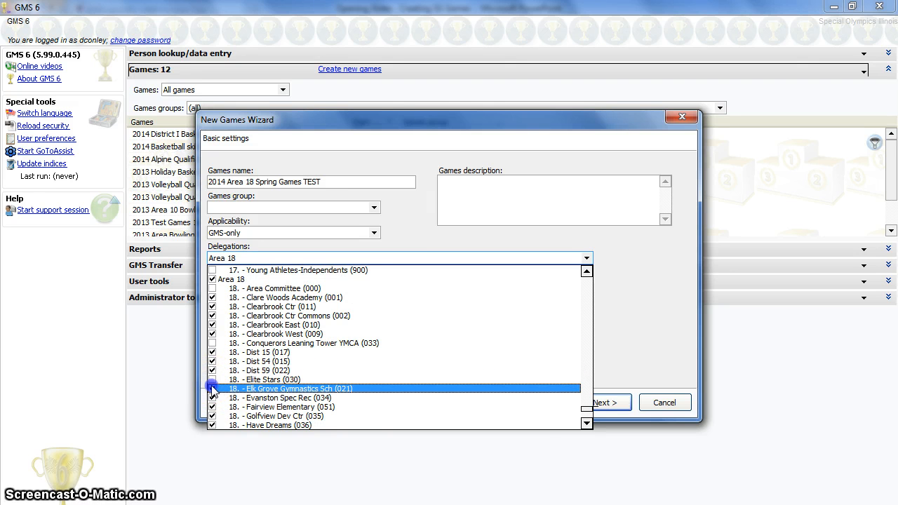
left_click(213, 390)
Step: Deselect Prospect Heights SD 23, Rimland Services, Superstars Figure Skating Club, Ten Pin Bowlers and Zachary House, and close the list
scroll(216, 388, "down", 3)
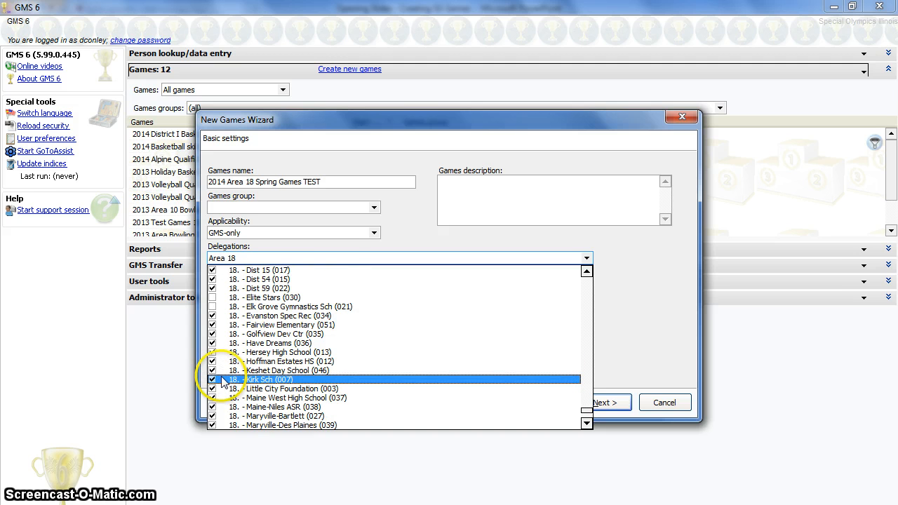
scroll(222, 381, "down", 2)
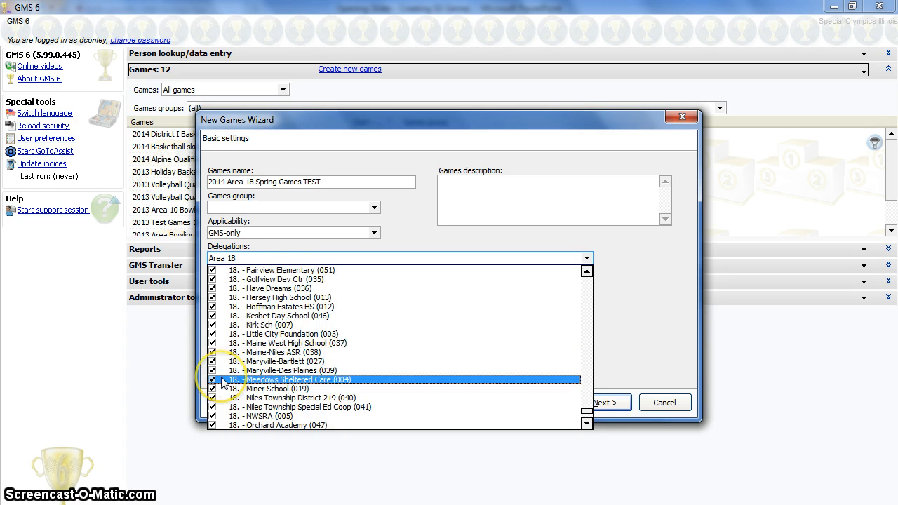
scroll(222, 381, "down", 2)
scroll(222, 382, "down", 1)
left_click(213, 380)
scroll(222, 385, "down", 1)
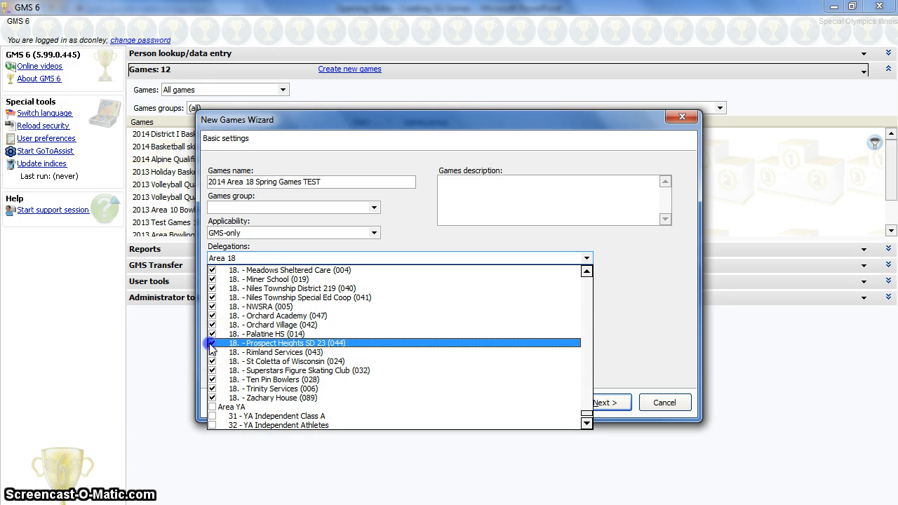
left_click(212, 344)
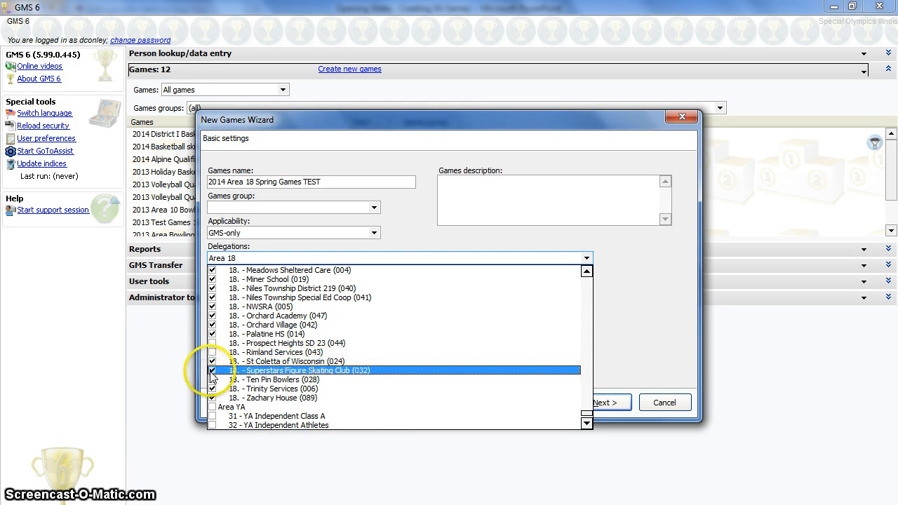
left_click(212, 371)
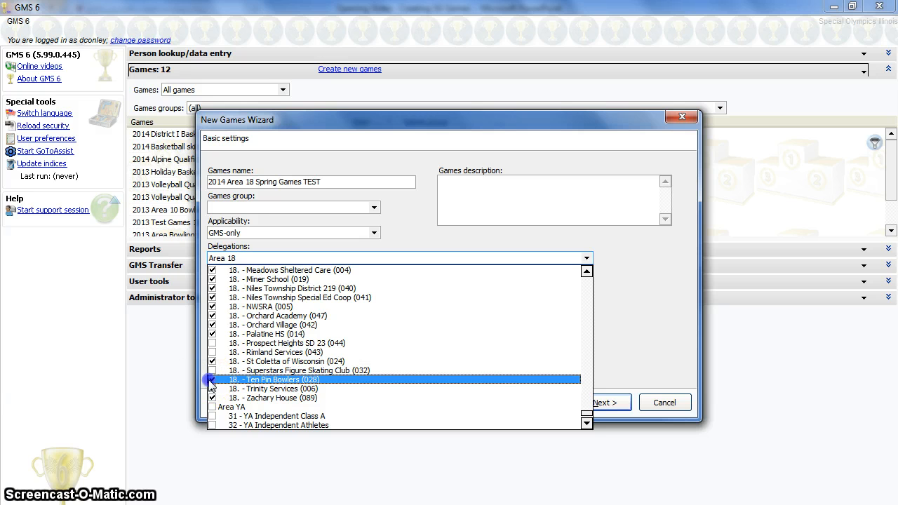
left_click(212, 381)
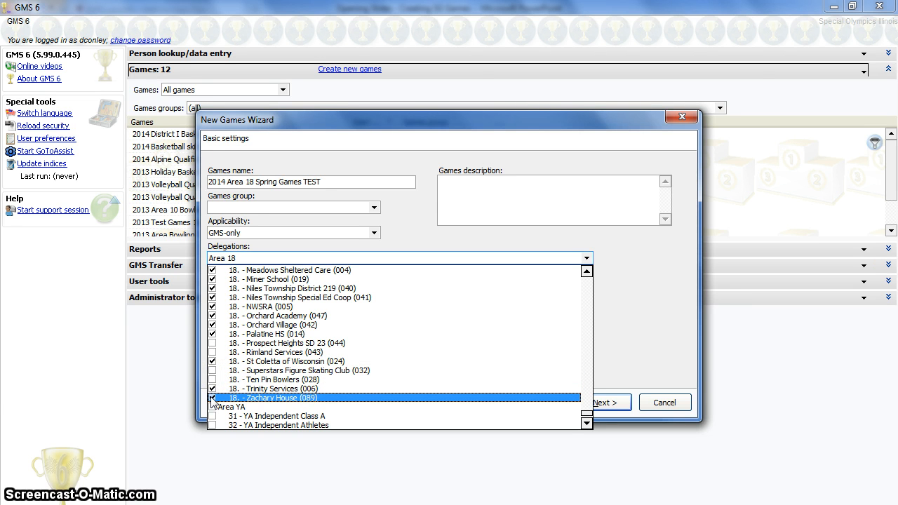
left_click(212, 398)
left_click(626, 332)
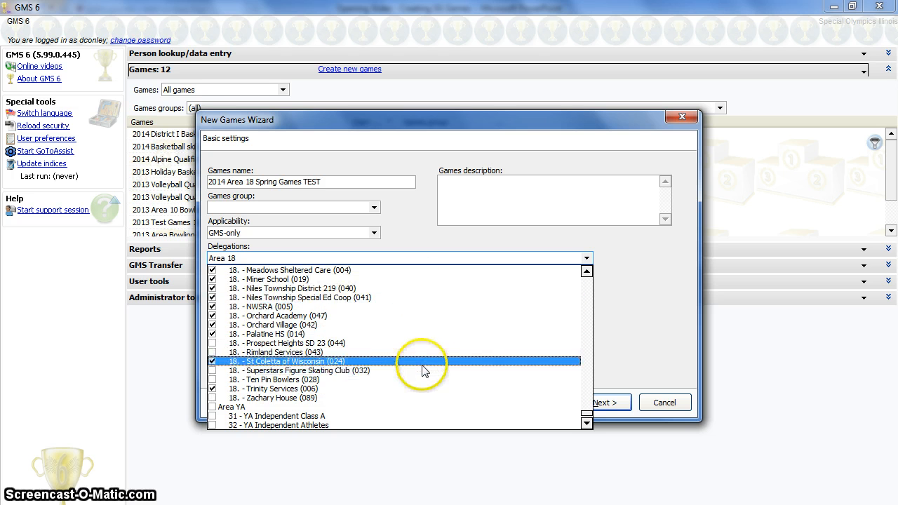
left_click(625, 328)
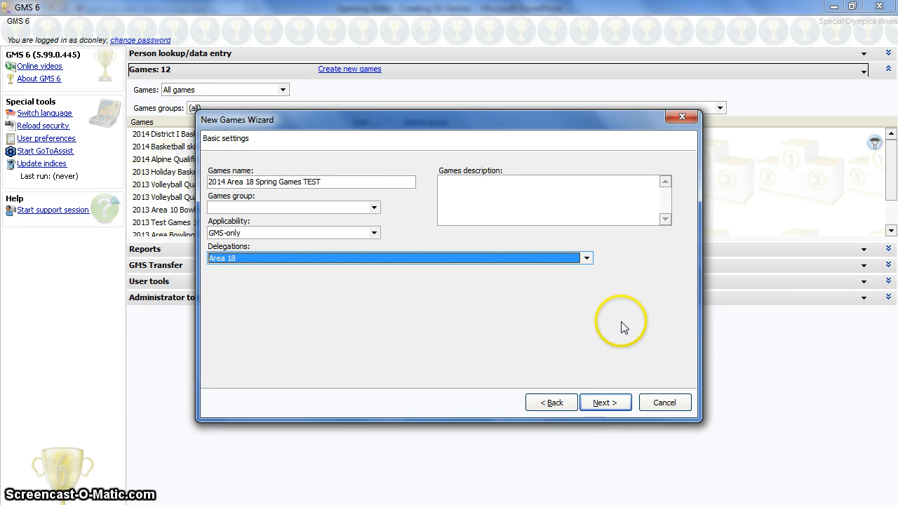
Step: Advance to the events page and expand the Athletics/Track and Field event group
left_click(604, 404)
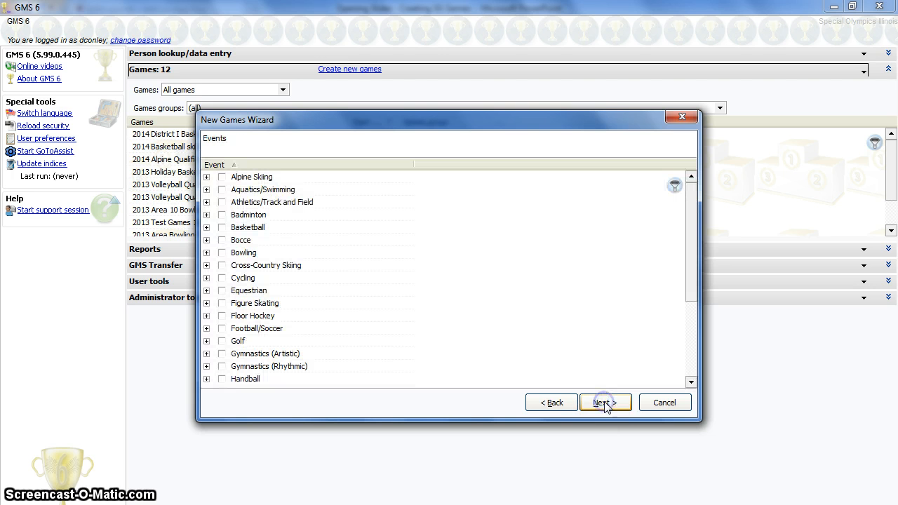
left_click(207, 202)
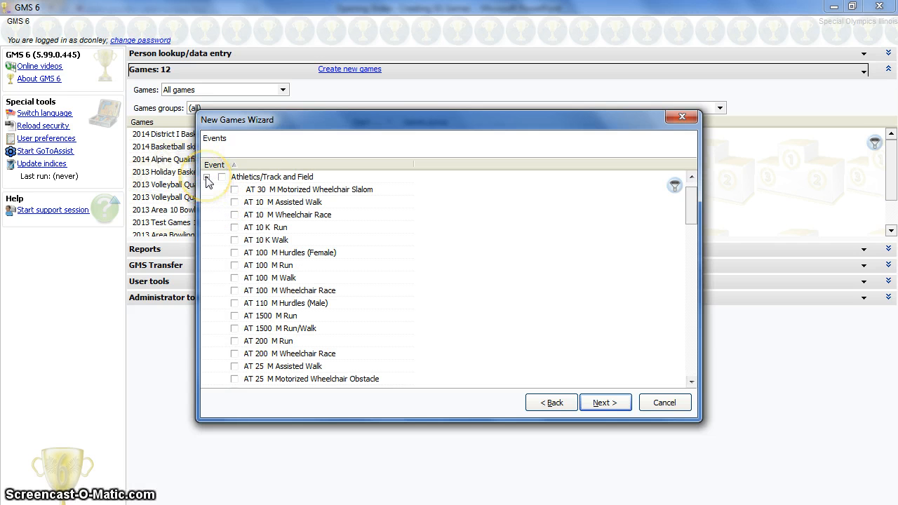
left_click(207, 178)
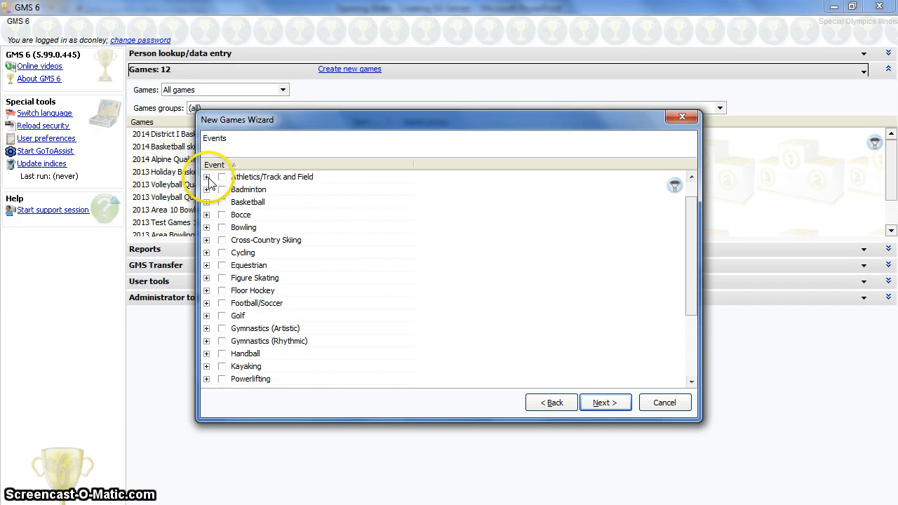
left_click(206, 177)
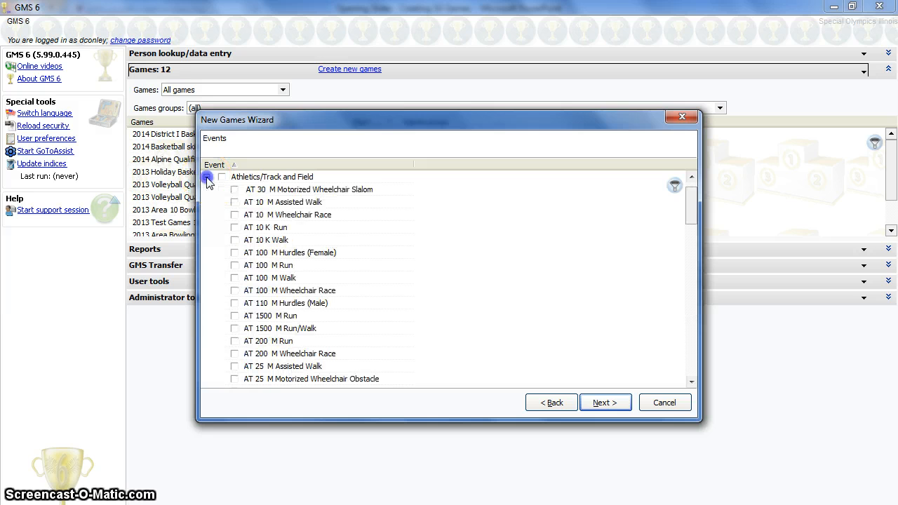
Step: Scroll through the Athletics/Track and Field events to review what is offered
left_click(224, 180)
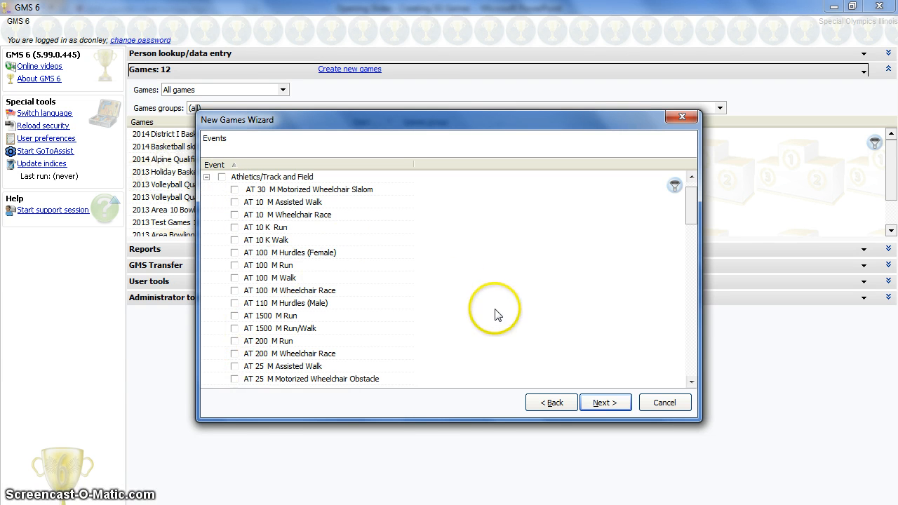
scroll(498, 311, "down", 2)
scroll(498, 313, "down", 1)
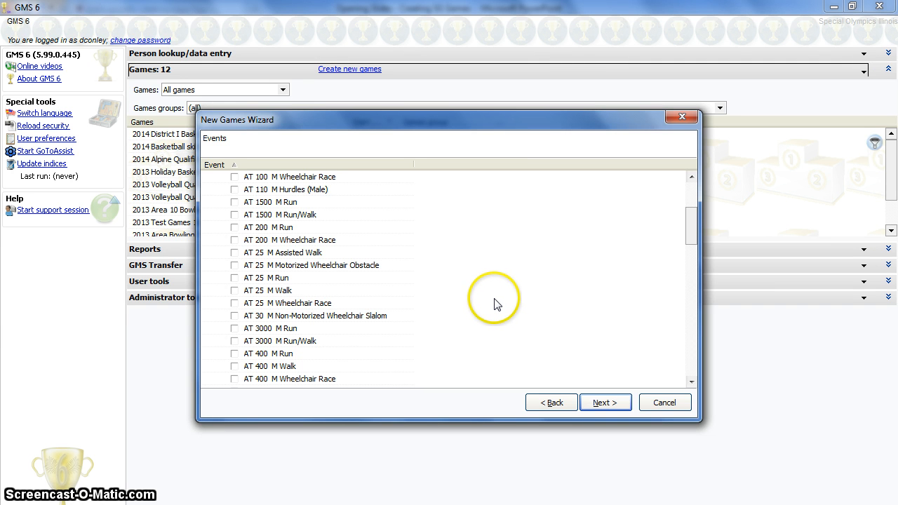
scroll(499, 303, "down", 1)
scroll(498, 300, "down", 1)
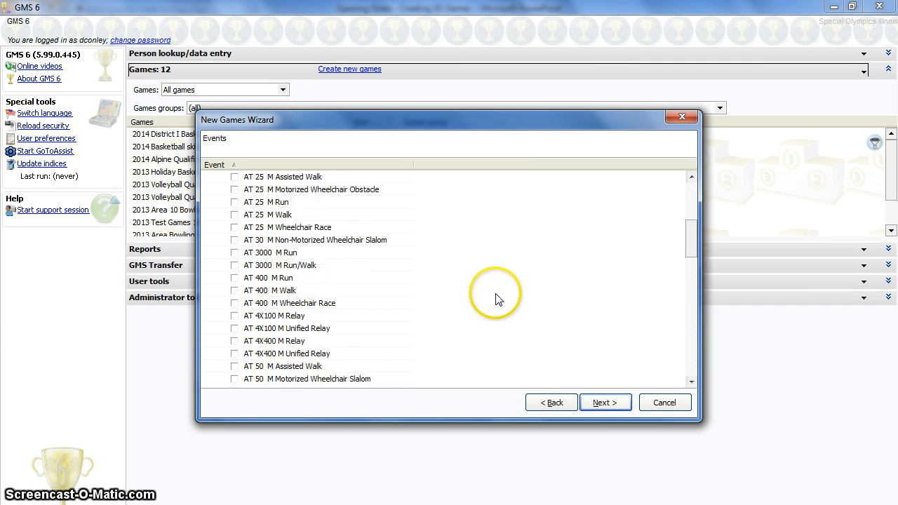
scroll(496, 298, "down", 1)
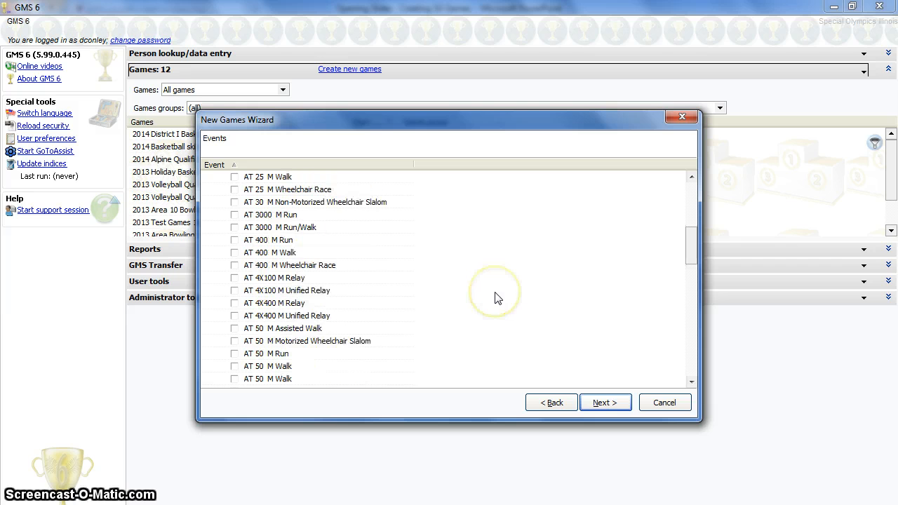
scroll(497, 298, "down", 1)
scroll(496, 298, "down", 1)
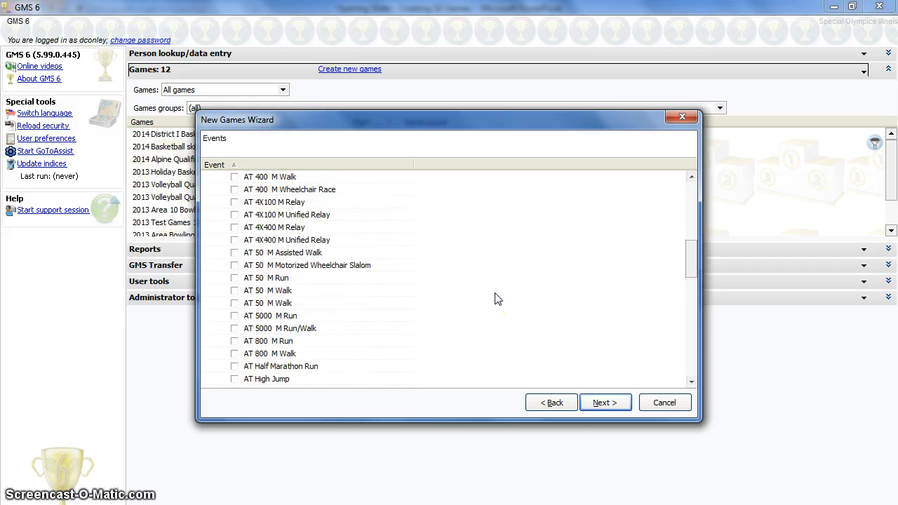
scroll(497, 299, "down", 2)
scroll(495, 298, "down", 3)
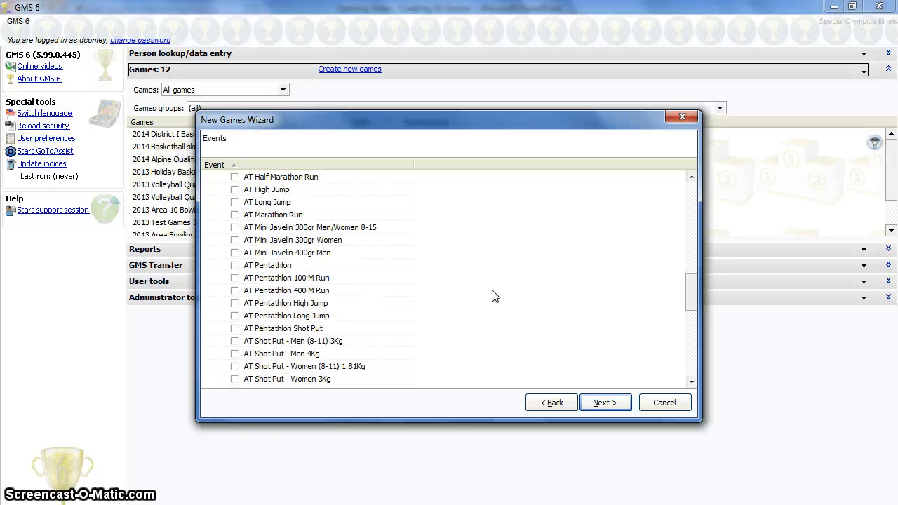
scroll(494, 297, "down", 4)
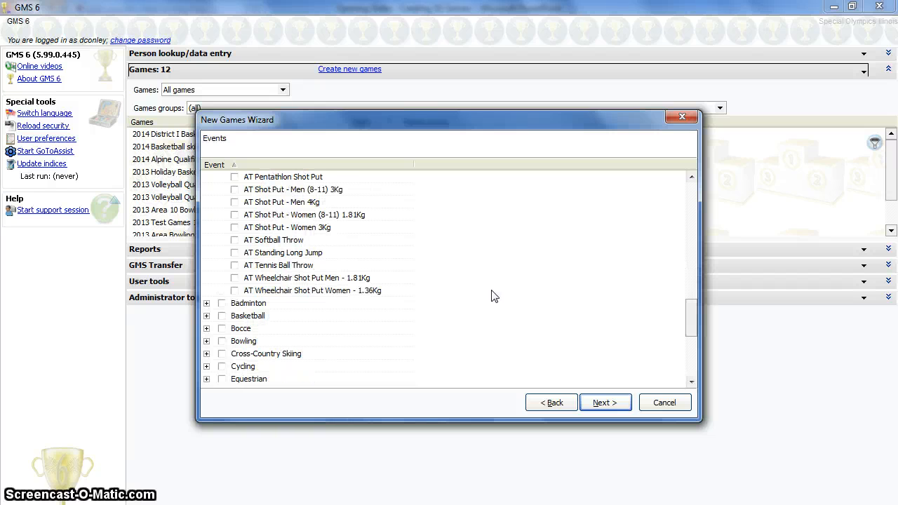
scroll(491, 295, "up", 15)
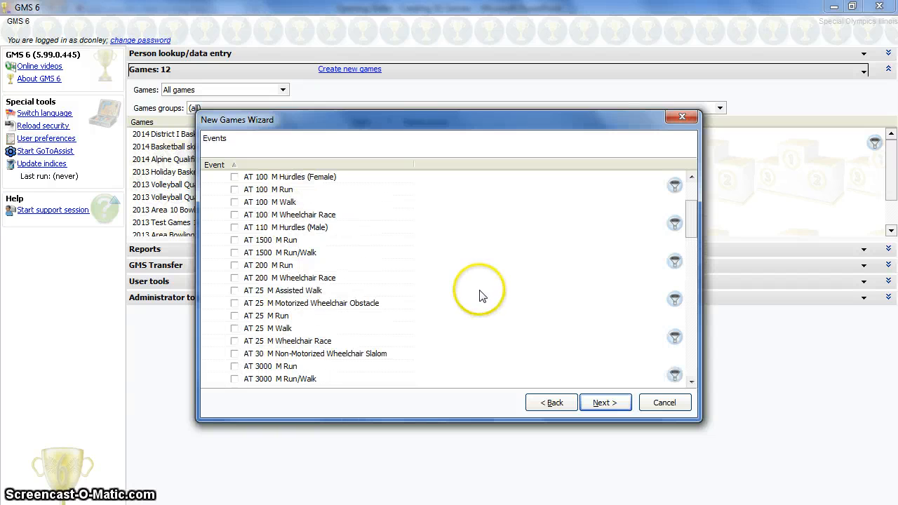
scroll(480, 295, "up", 3)
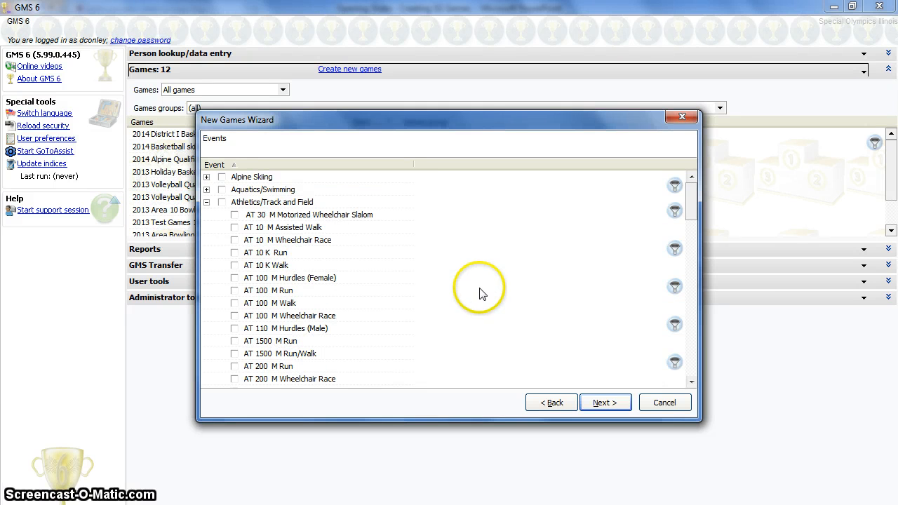
Step: Select the whole Athletics/Track and Field group and deselect unwanted events such as AT 110 M Hurdles (Male) and AT 25 M Run
left_click(222, 202)
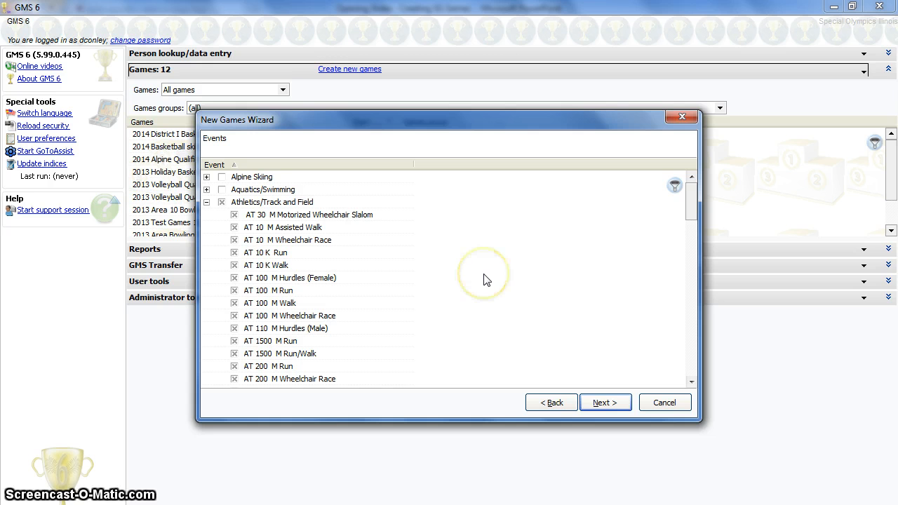
scroll(457, 336, "down", 3)
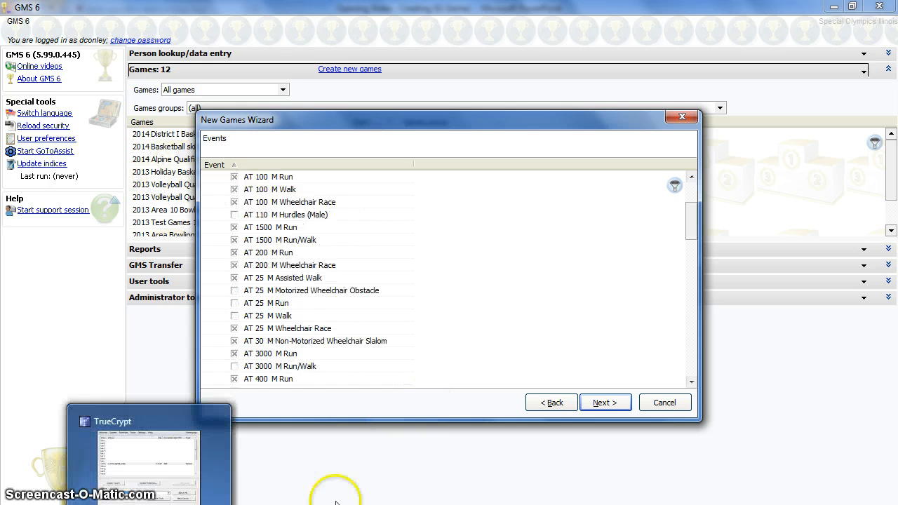
left_click(459, 306)
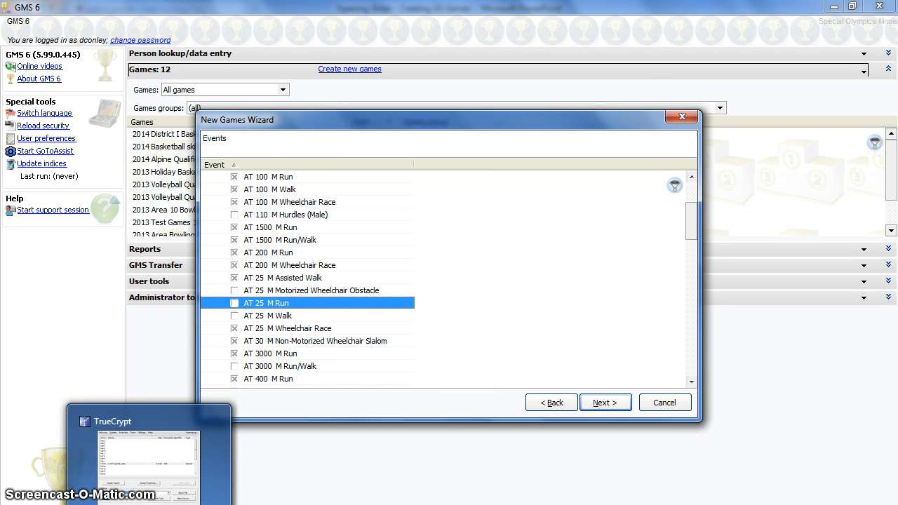
Step: Deselect the AT 1500 M Run/Walk event from the Athletics selection
left_click(148, 502)
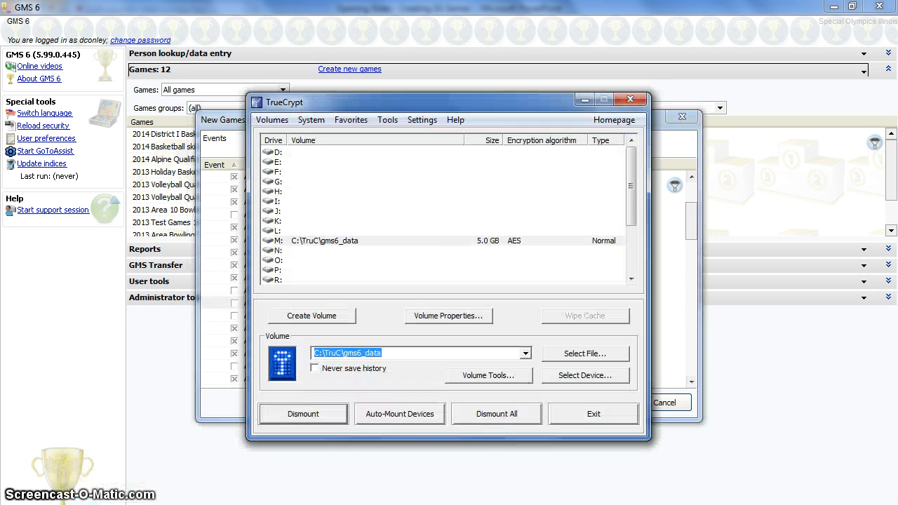
left_click(586, 100)
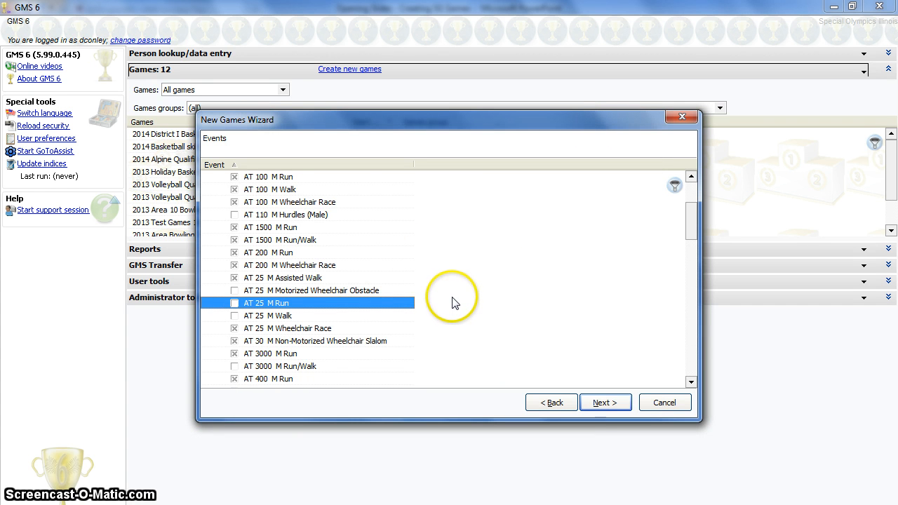
scroll(453, 294, "up", 3)
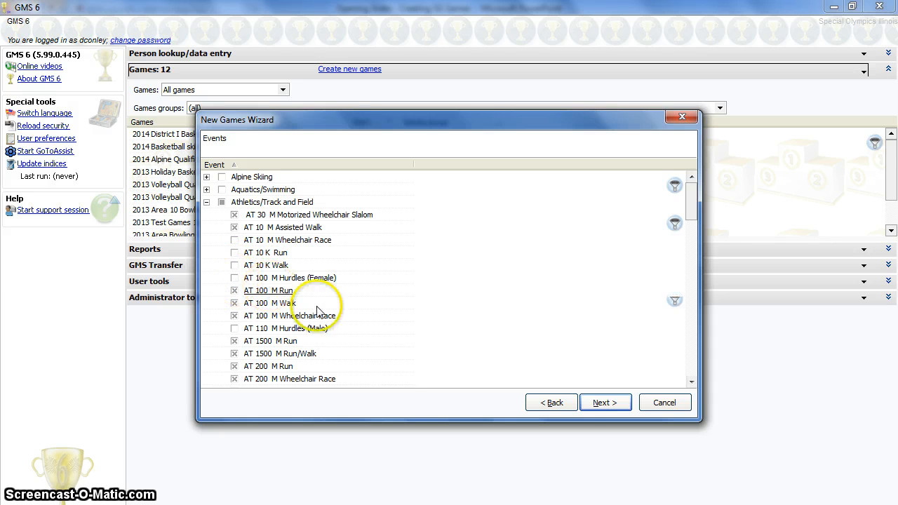
scroll(337, 335, "down", 3)
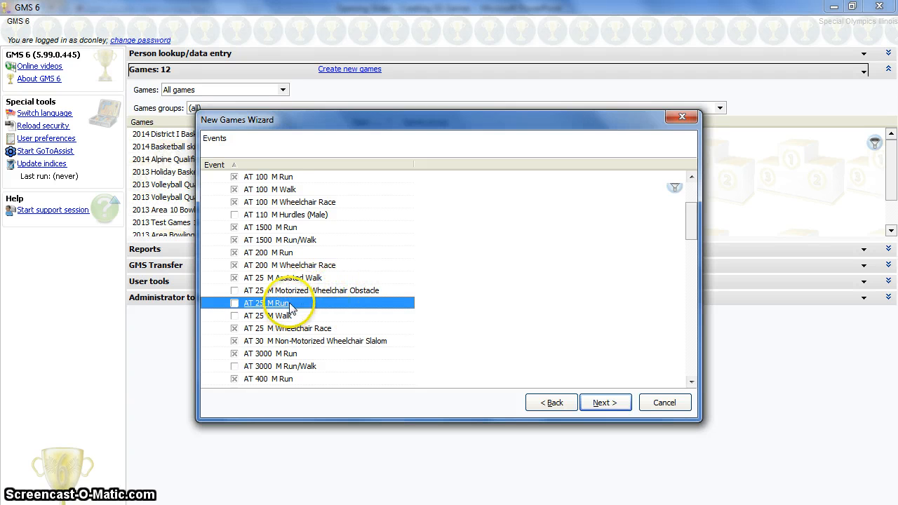
scroll(477, 344, "down", 2)
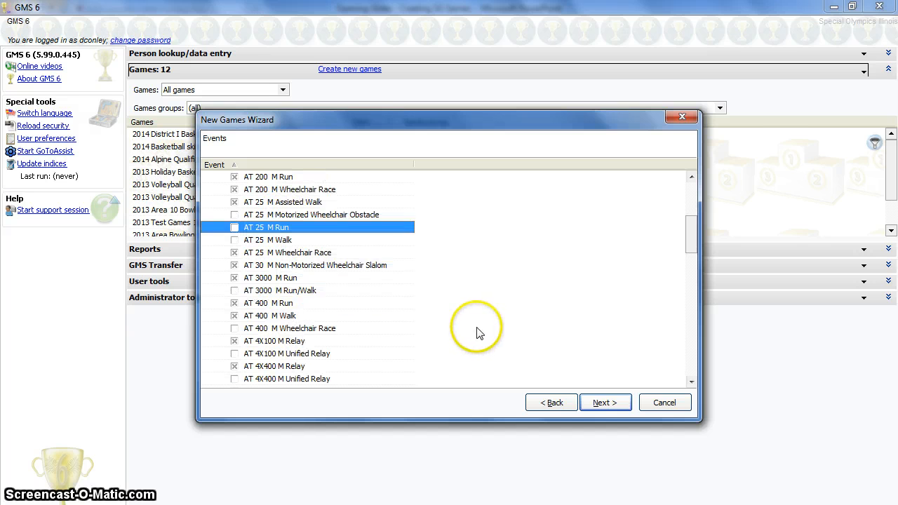
scroll(476, 332, "up", 2)
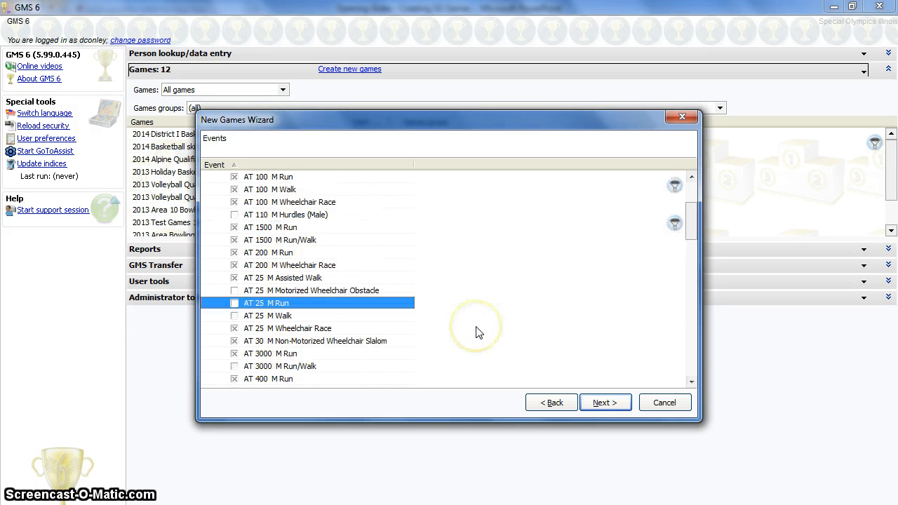
left_click(235, 241)
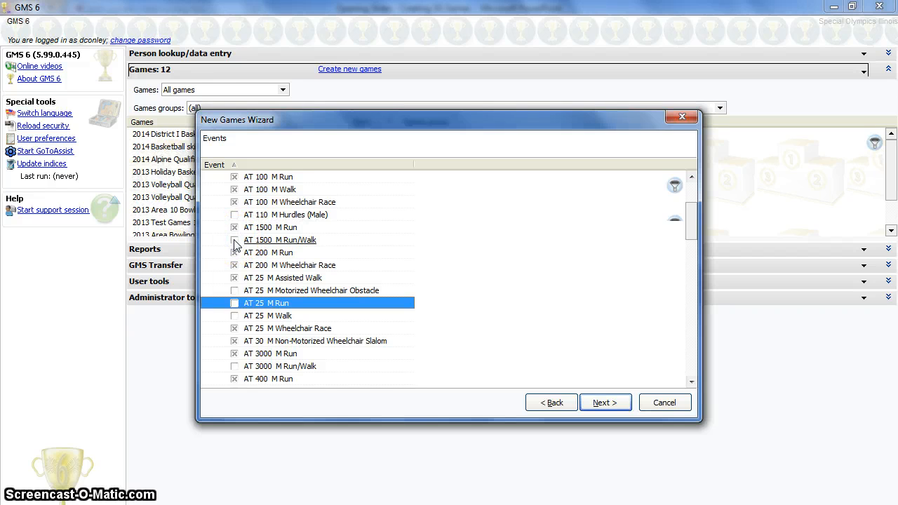
scroll(442, 329, "down", 1)
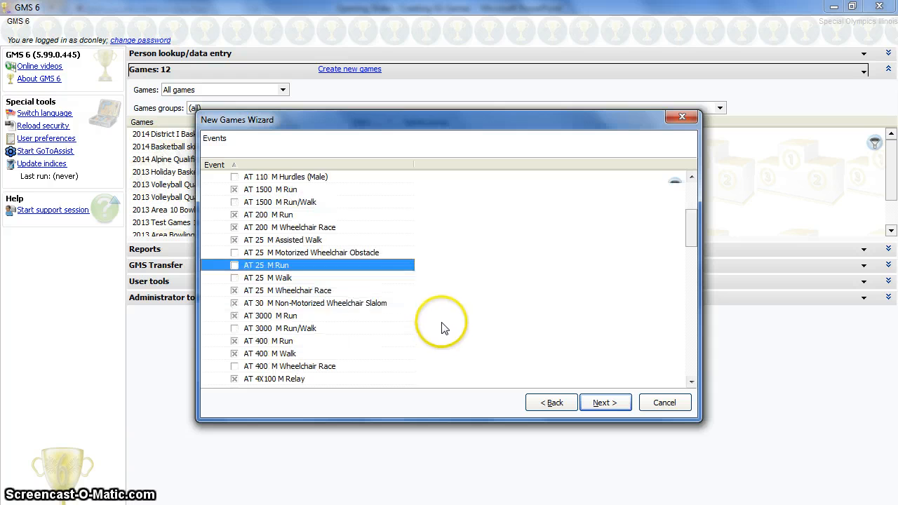
Step: Scroll through the remaining Athletics/Track and Field events to check which are selected
scroll(442, 329, "down", 1)
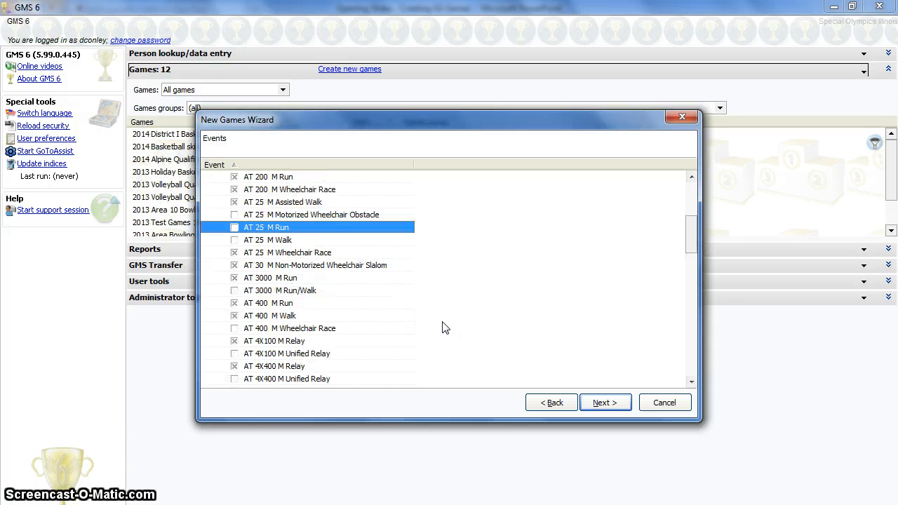
scroll(443, 327, "down", 1)
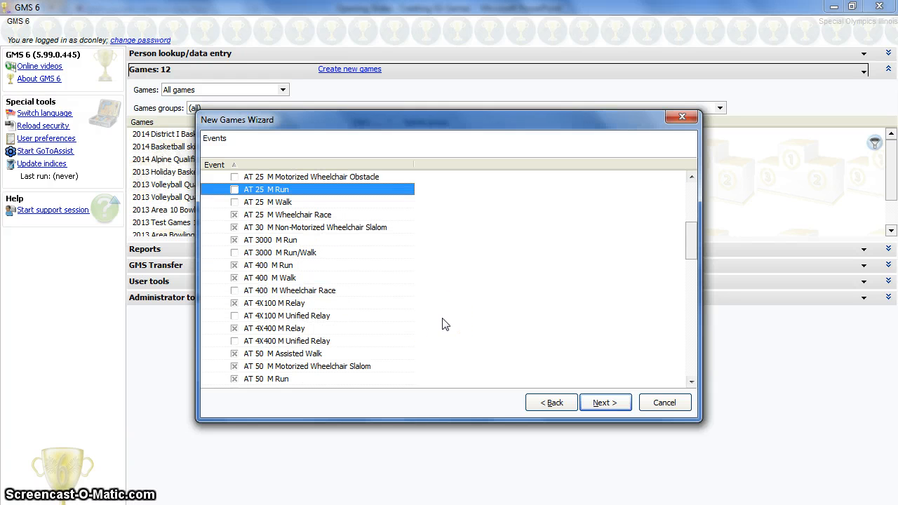
scroll(443, 324, "down", 1)
scroll(443, 321, "down", 1)
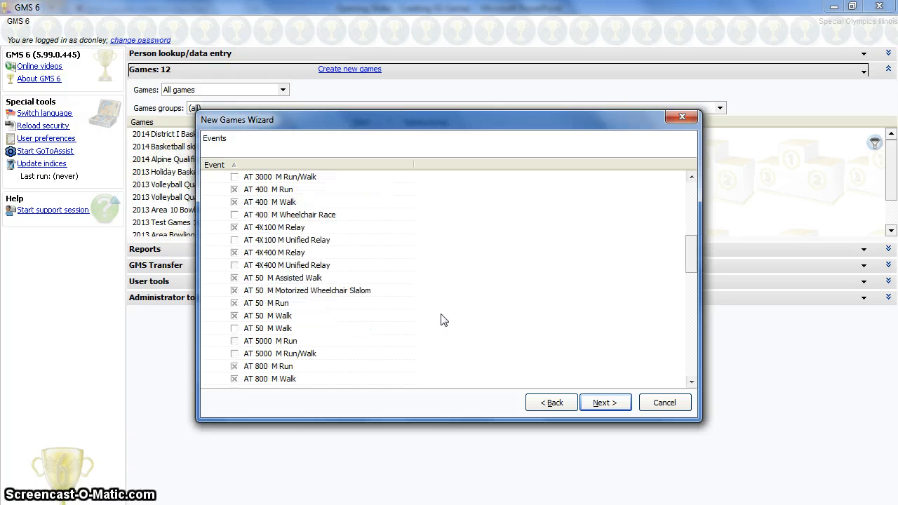
scroll(447, 320, "down", 1)
left_click(455, 314)
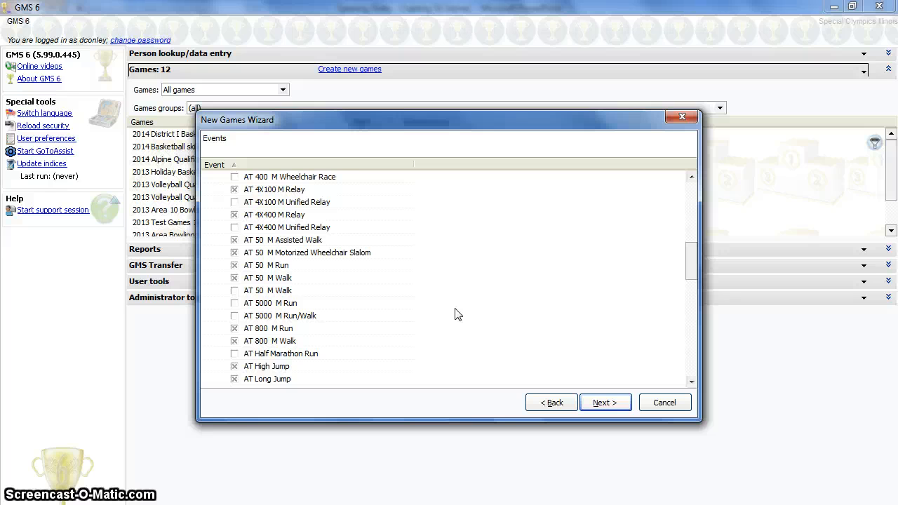
scroll(454, 314, "down", 2)
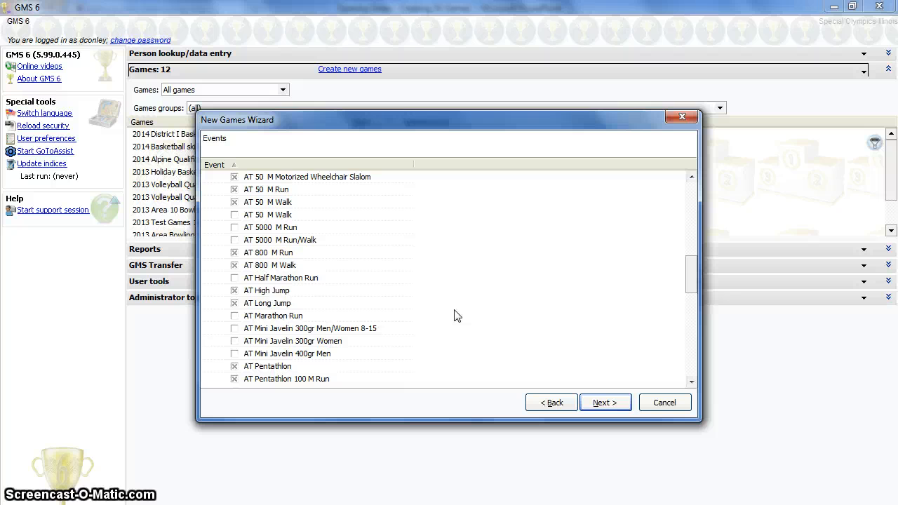
scroll(454, 315, "down", 1)
scroll(455, 316, "down", 3)
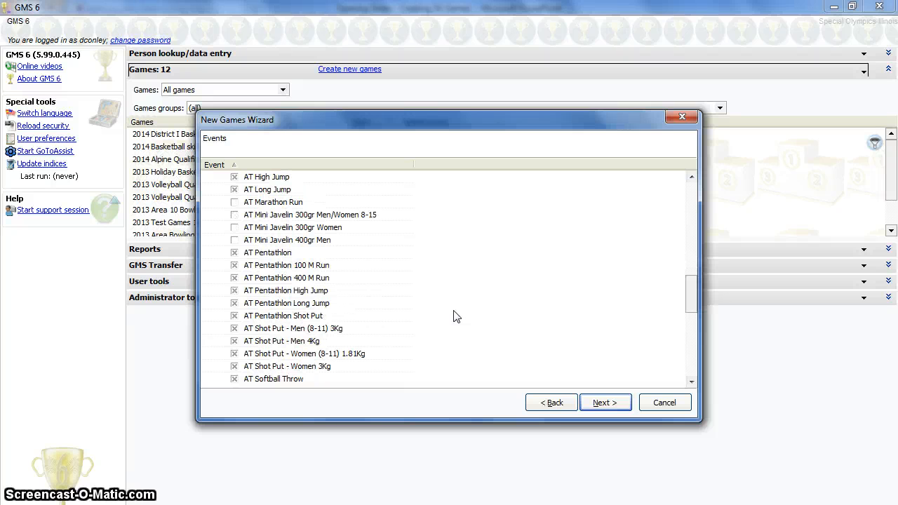
left_click(445, 234)
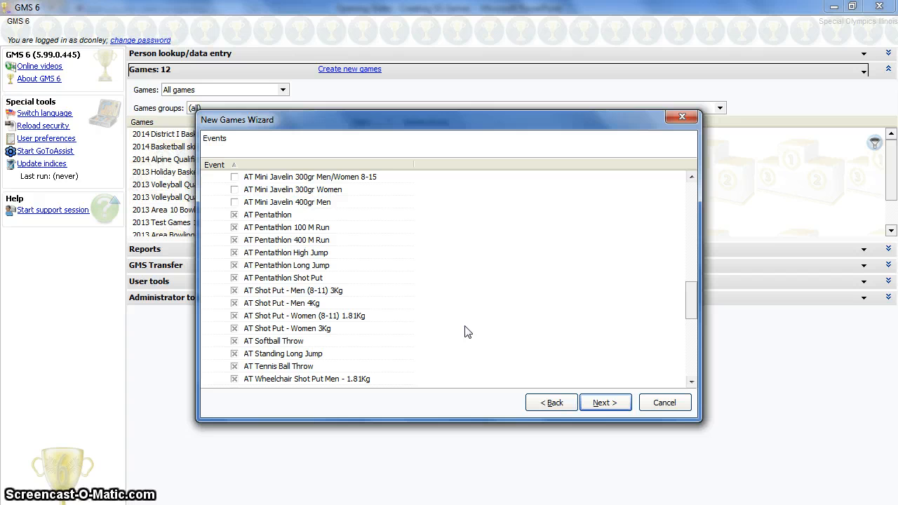
scroll(468, 332, "down", 1)
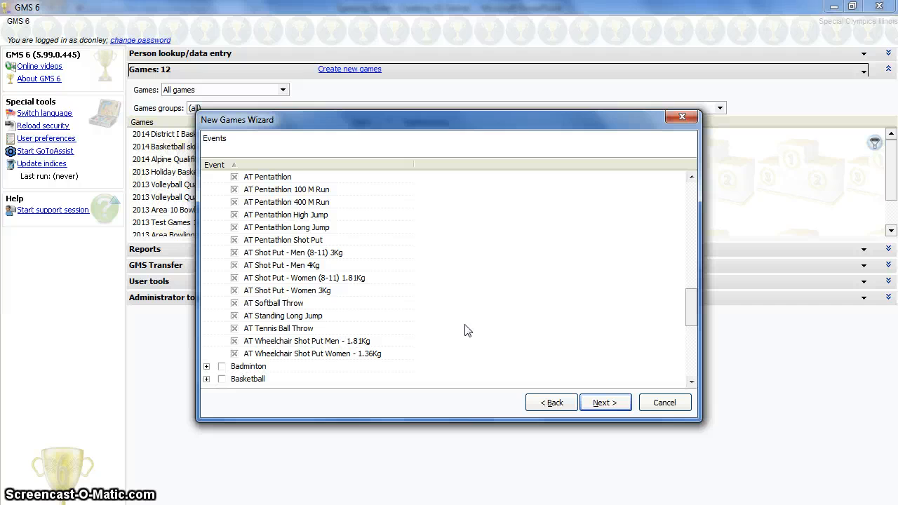
scroll(467, 331, "down", 1)
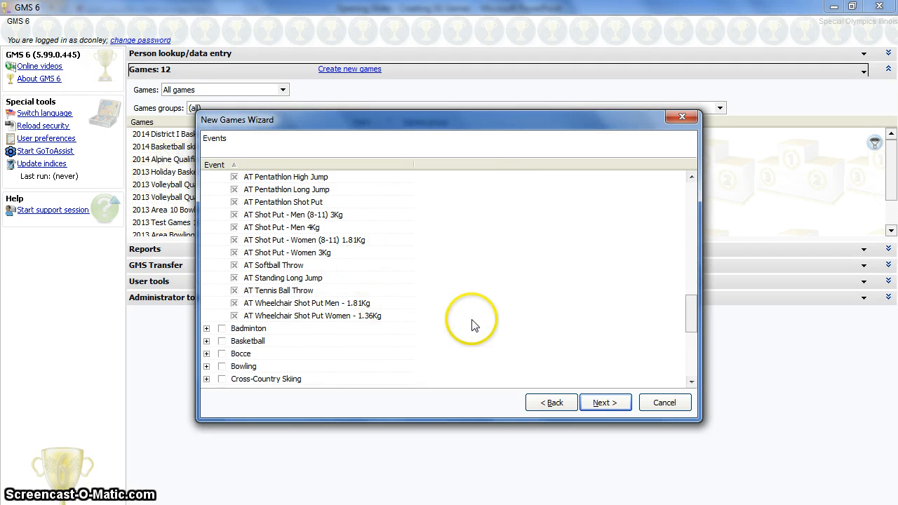
Step: Move on to roles and dates and limit the roles allowed in the games to Athlete and Coach
left_click(602, 405)
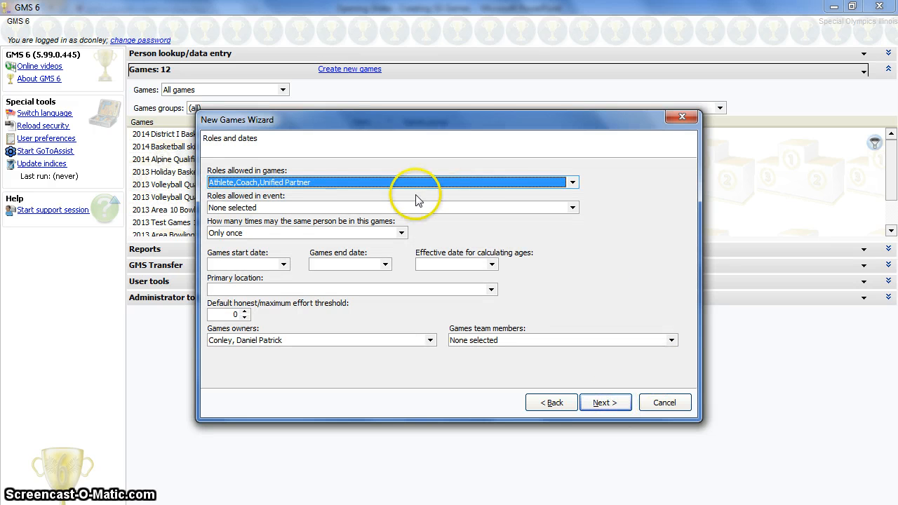
left_click(450, 184)
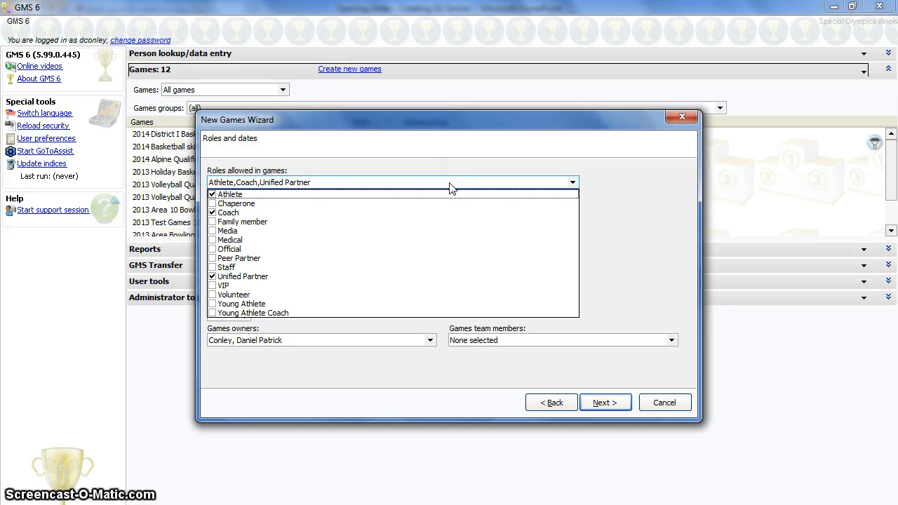
left_click(309, 278)
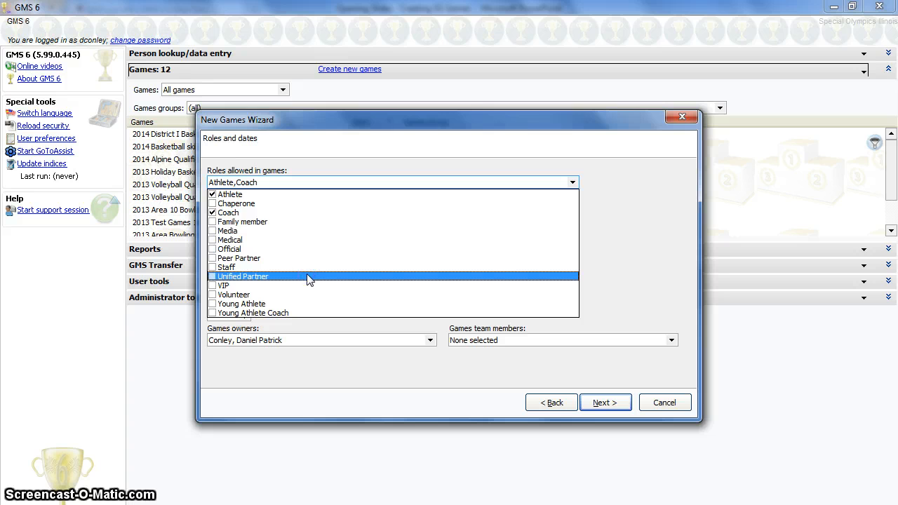
left_click(301, 217)
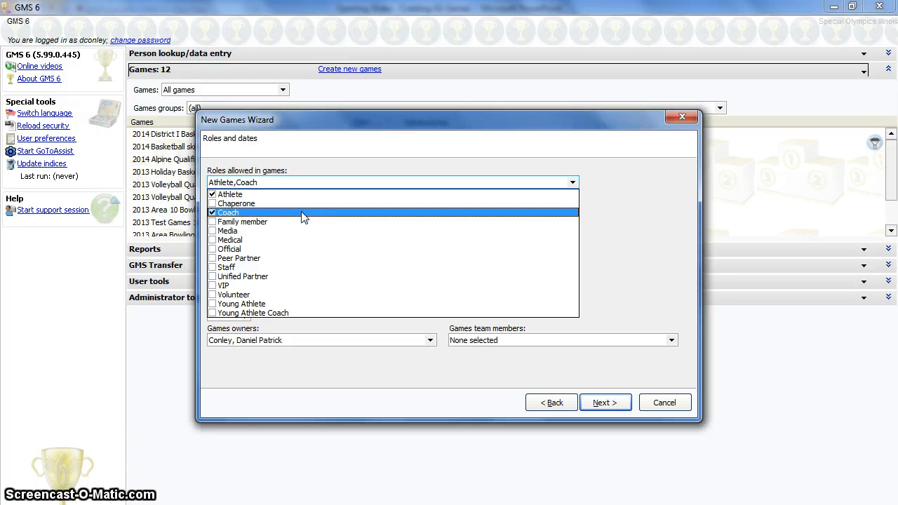
left_click(302, 196)
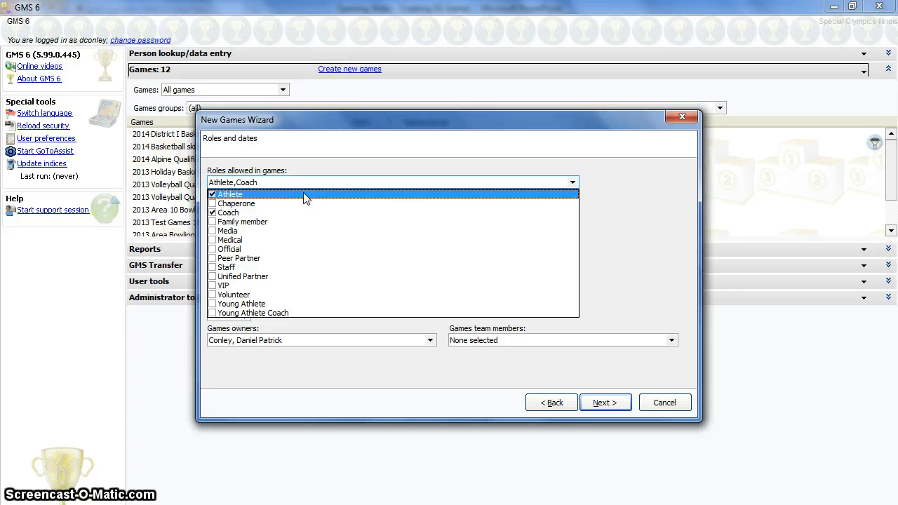
left_click(291, 303)
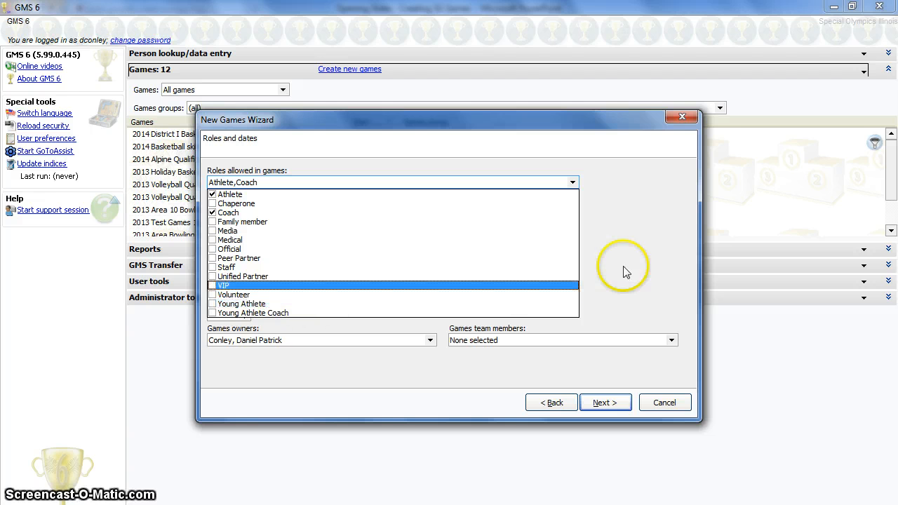
left_click(635, 209)
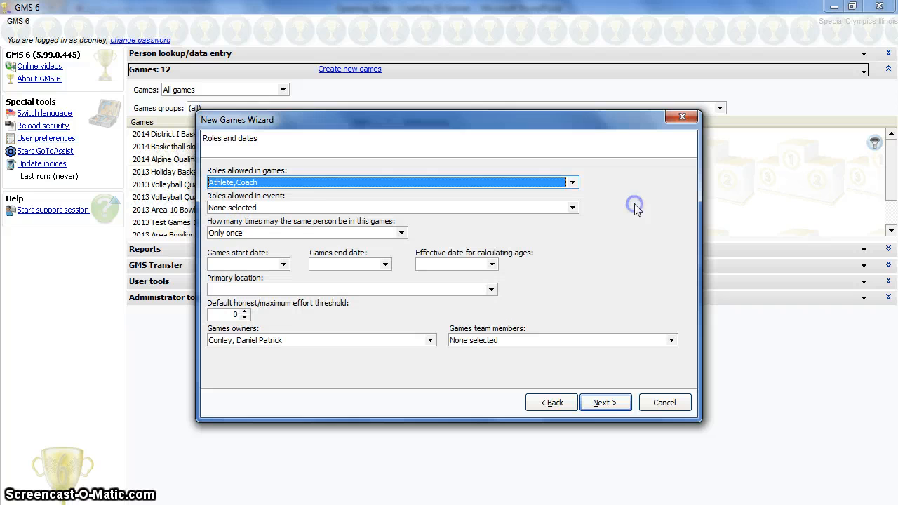
Step: Set the roles allowed in events to Athlete only
left_click(294, 208)
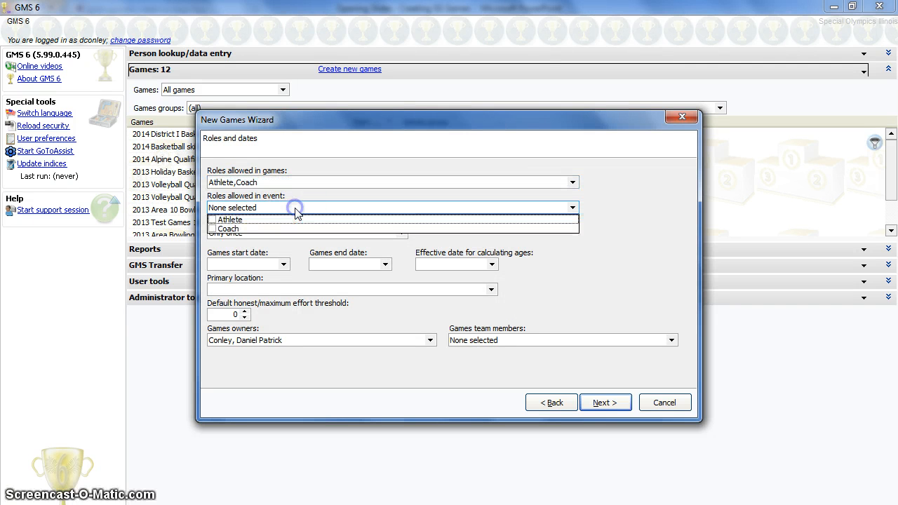
left_click(225, 219)
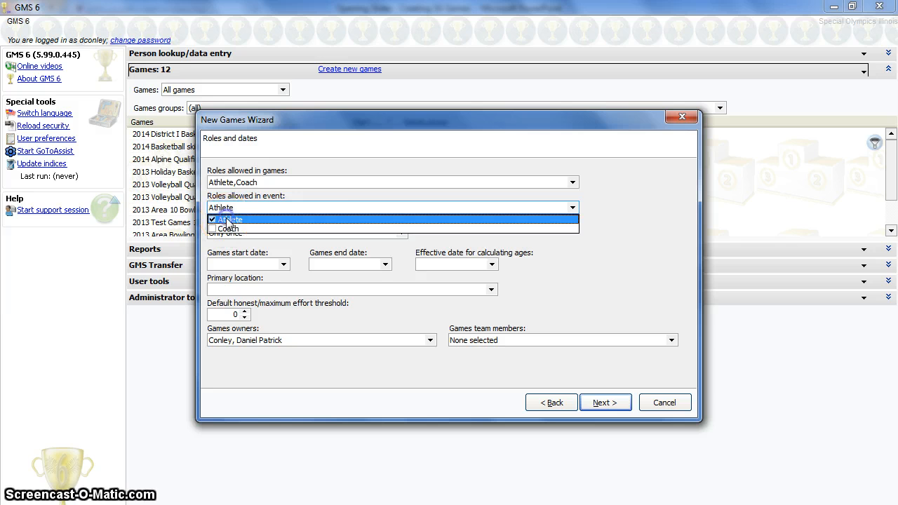
left_click(341, 194)
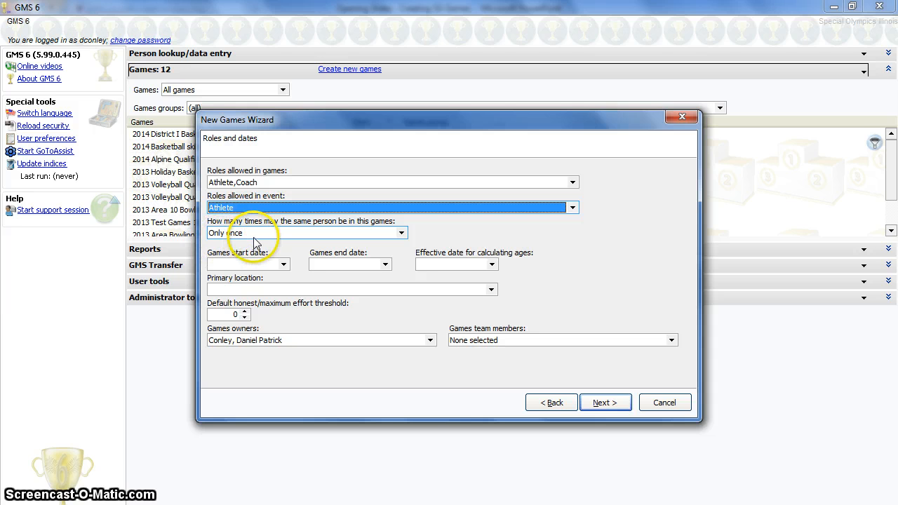
Step: Set the games start date to 04/01/2014
left_click(284, 265)
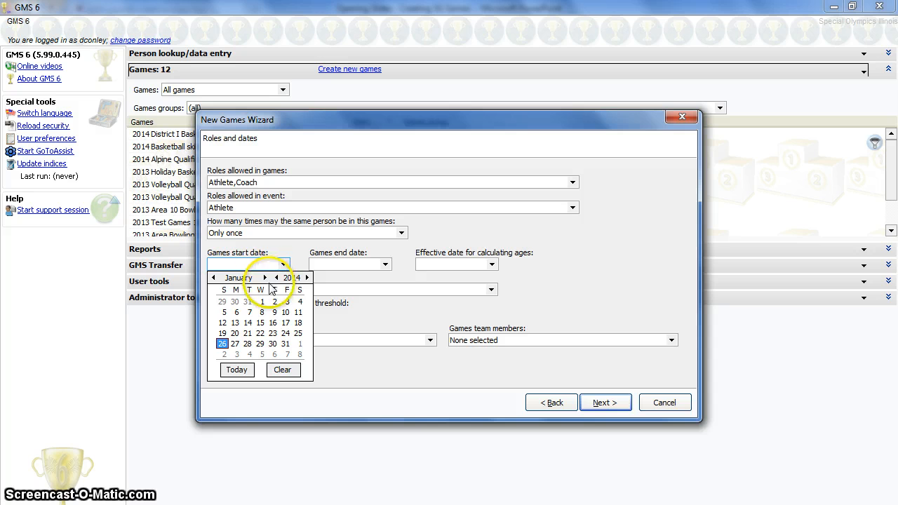
left_click(265, 278)
left_click(264, 278)
left_click(264, 277)
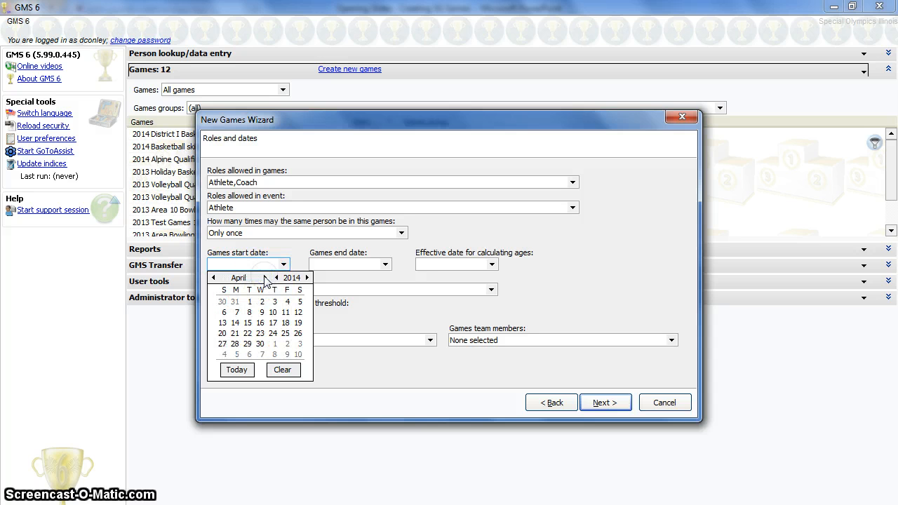
left_click(249, 302)
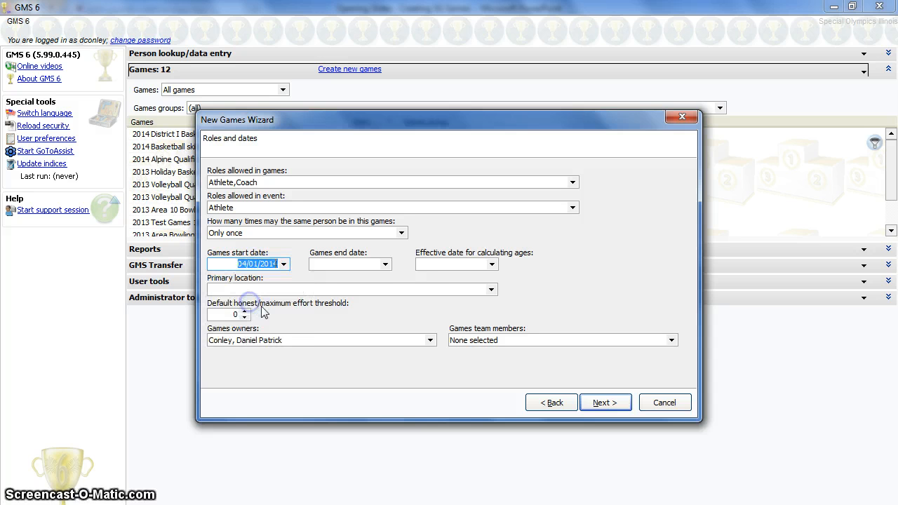
Step: Set the games end date to 04/01/2014
left_click(385, 265)
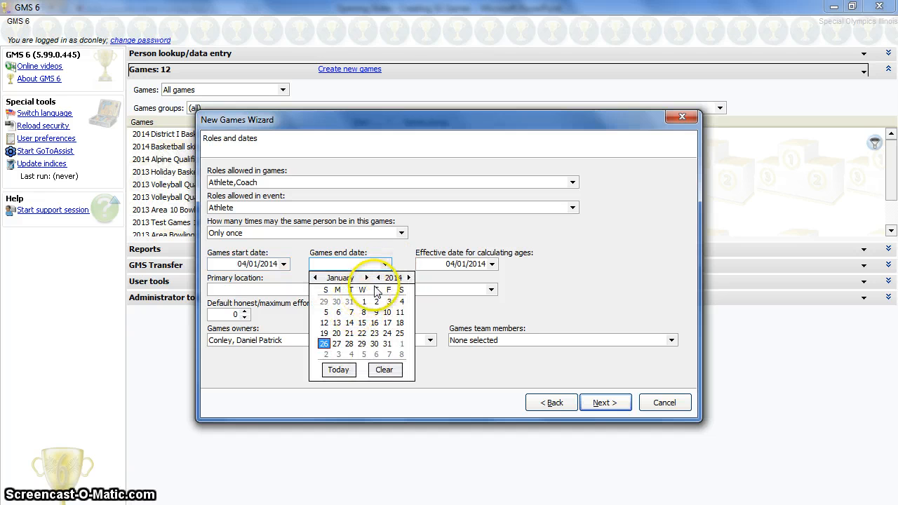
left_click(366, 278)
left_click(367, 278)
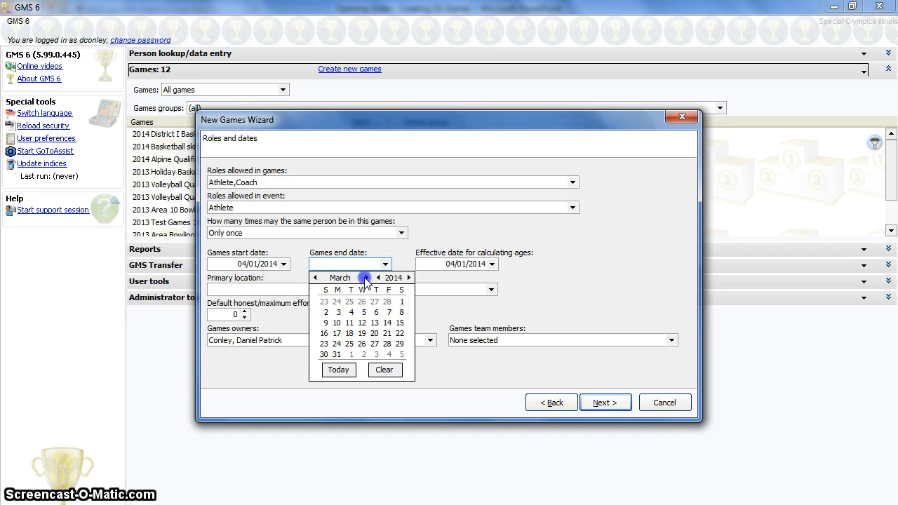
left_click(367, 278)
left_click(351, 301)
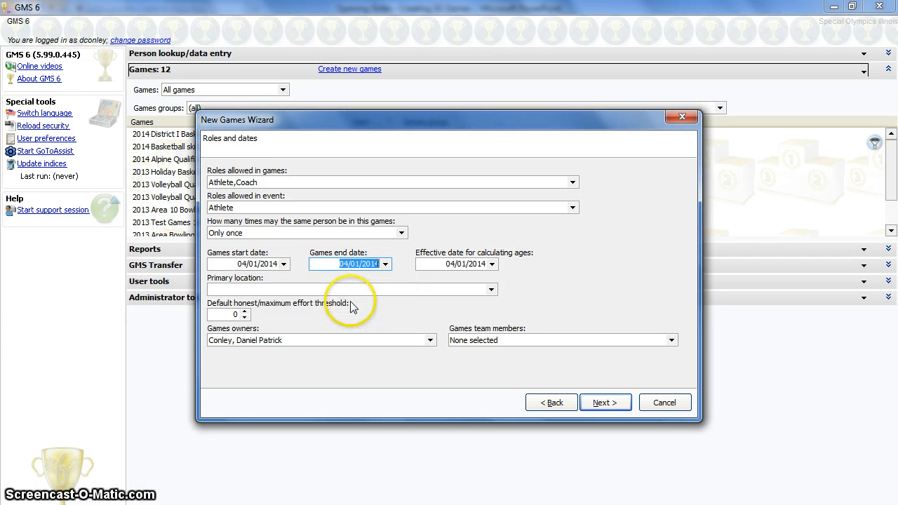
Step: Set the effective date for calculating ages to 12/31/2014
left_click(492, 265)
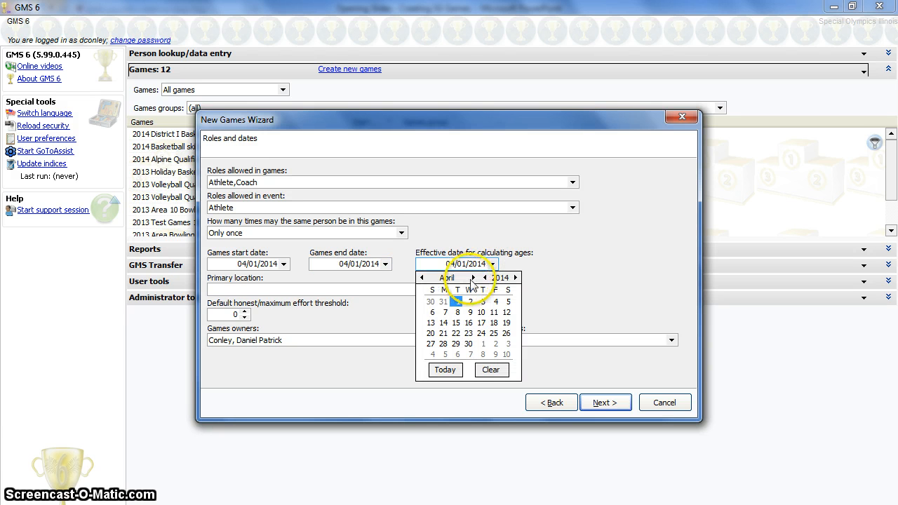
left_click(474, 278)
left_click(474, 278)
left_click(474, 278)
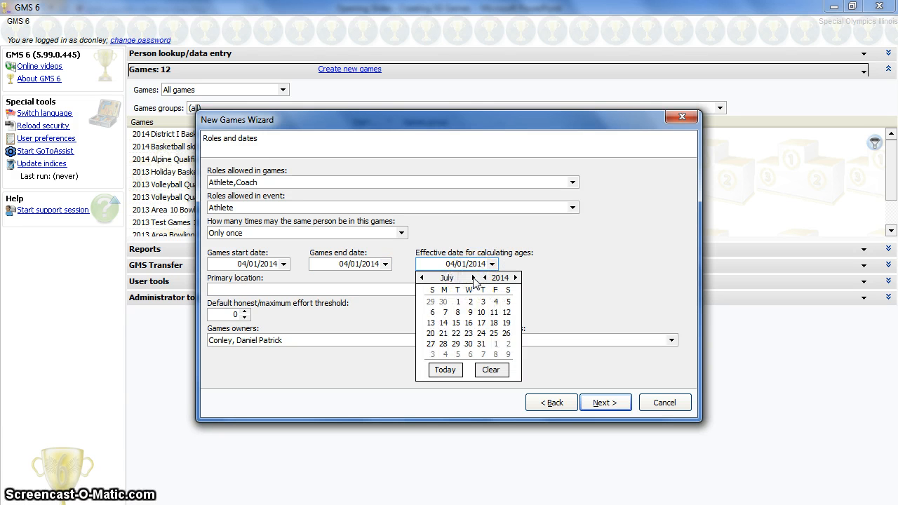
left_click(474, 278)
left_click(474, 278)
left_click(474, 278)
left_click(473, 278)
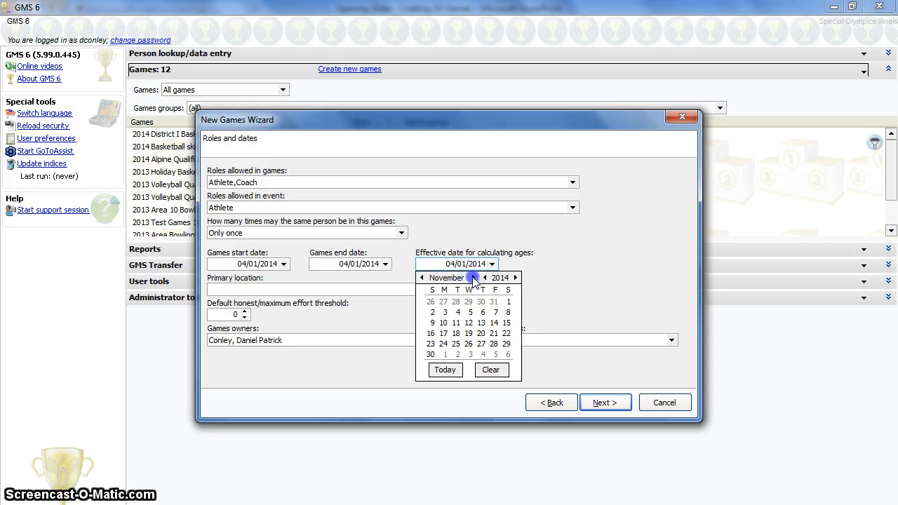
left_click(474, 278)
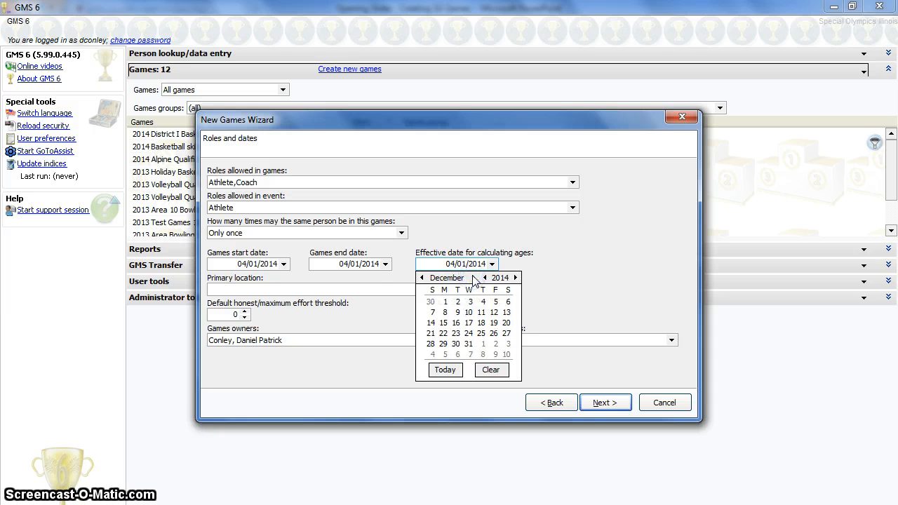
left_click(469, 344)
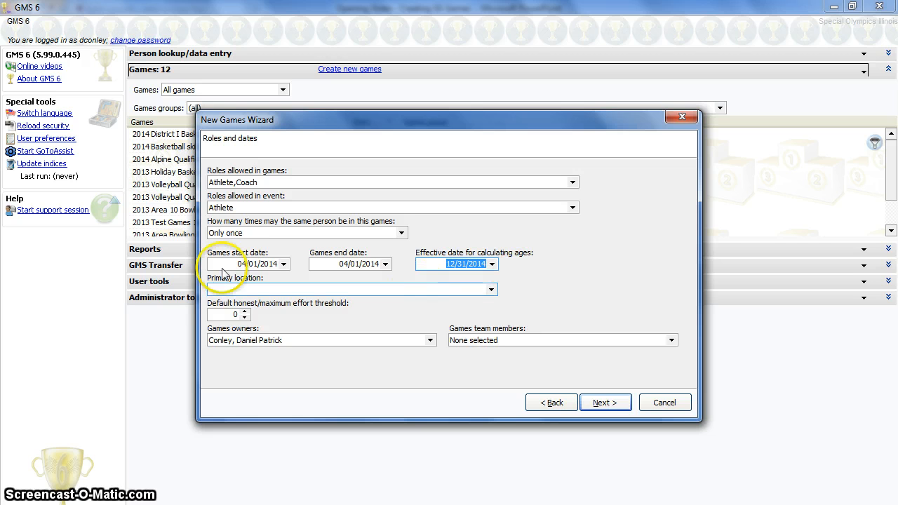
Step: Set the default honest/maximum effort threshold to 30
left_click(434, 290)
left_click(298, 292)
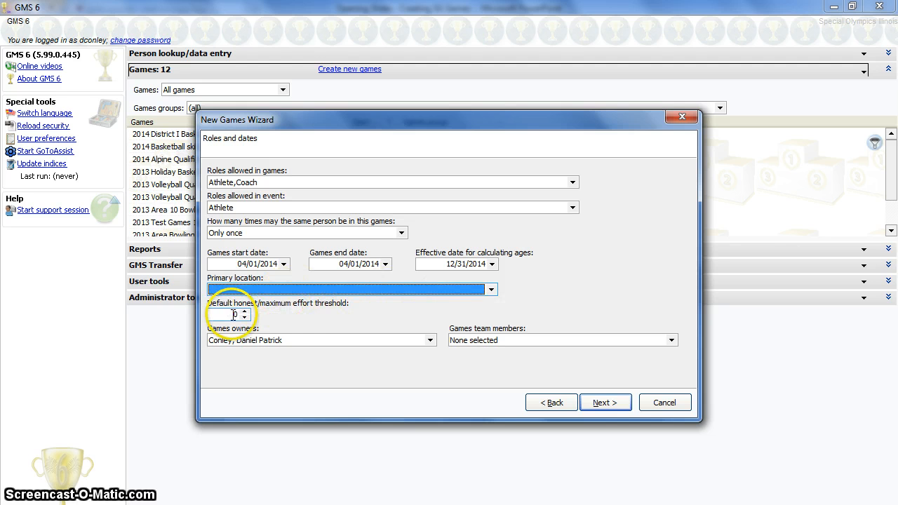
left_click(230, 314)
type("3")
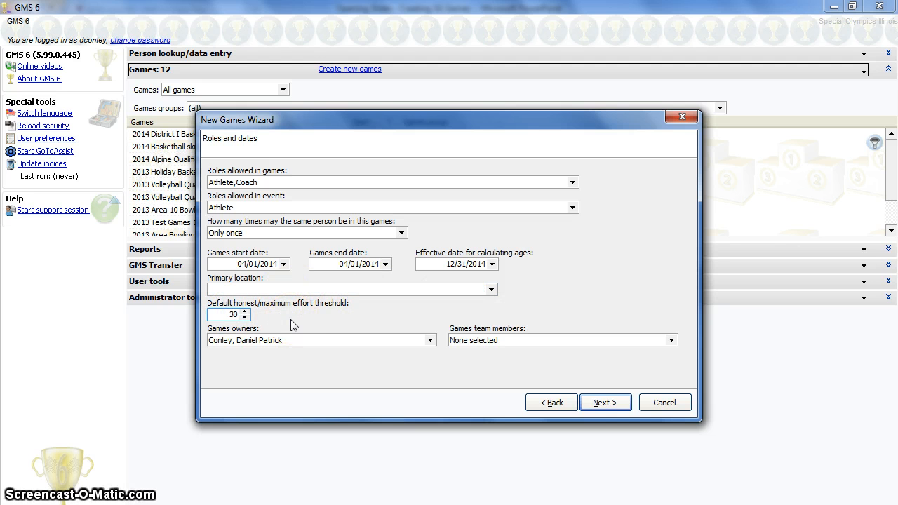
Step: Skip the addresses page and finish the wizard to save the new games
left_click(298, 323)
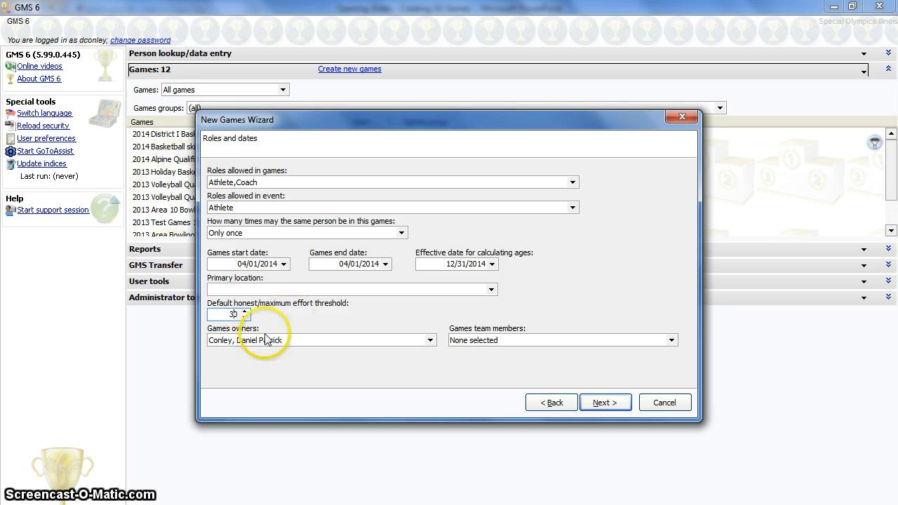
left_click(504, 341)
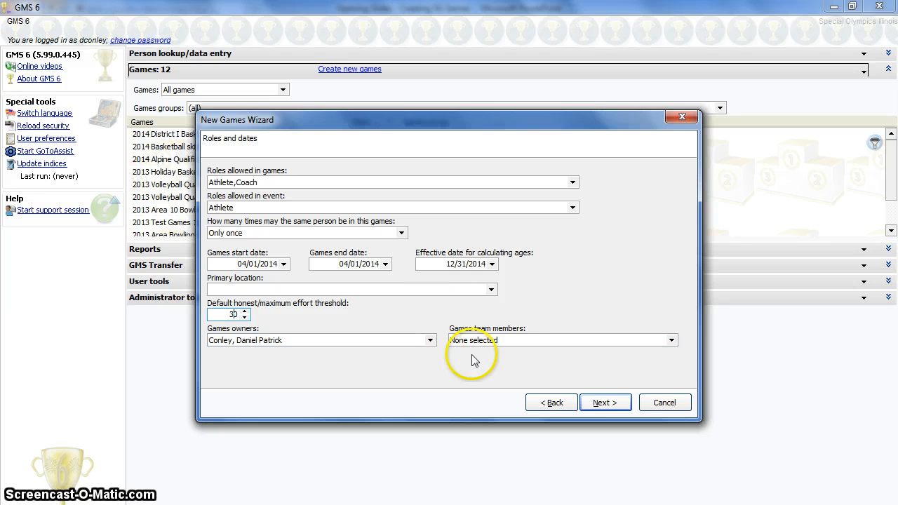
left_click(605, 404)
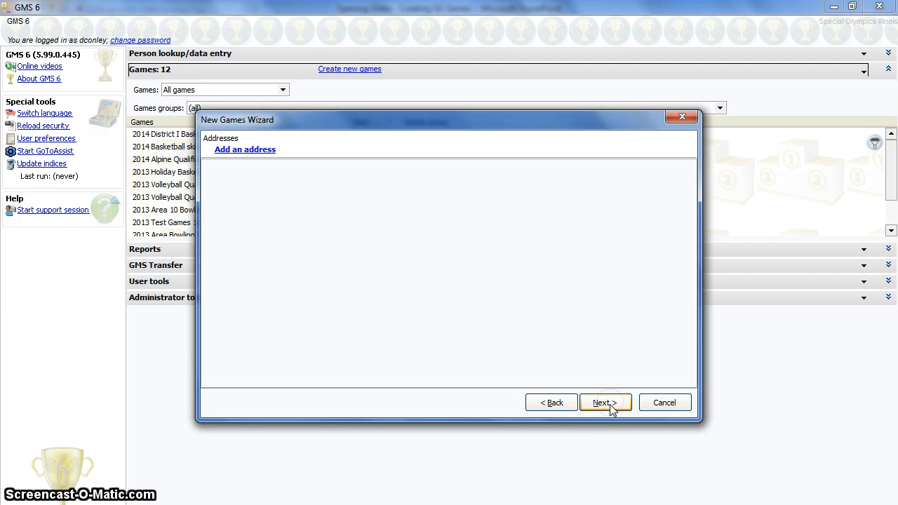
left_click(610, 404)
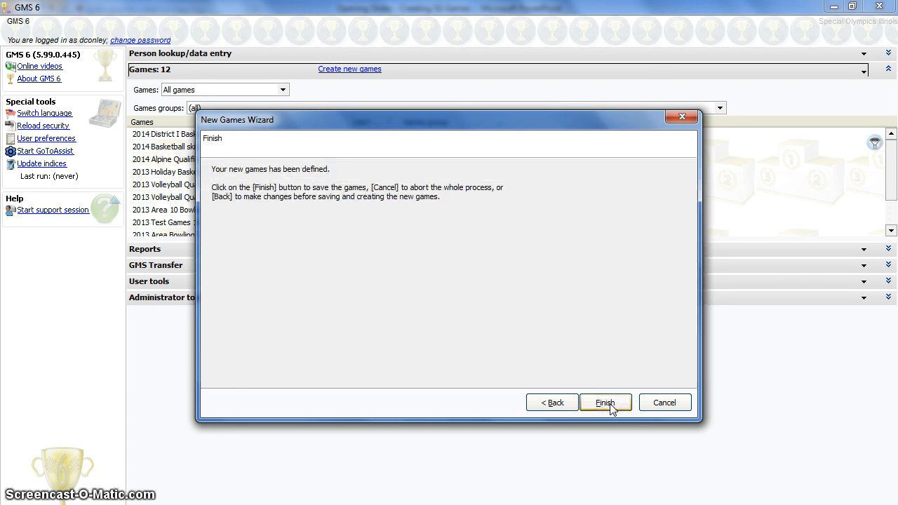
left_click(608, 404)
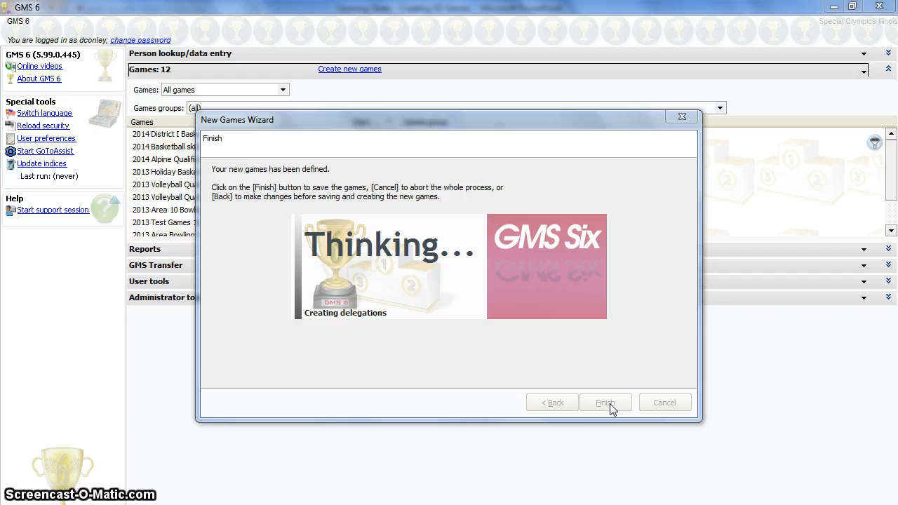